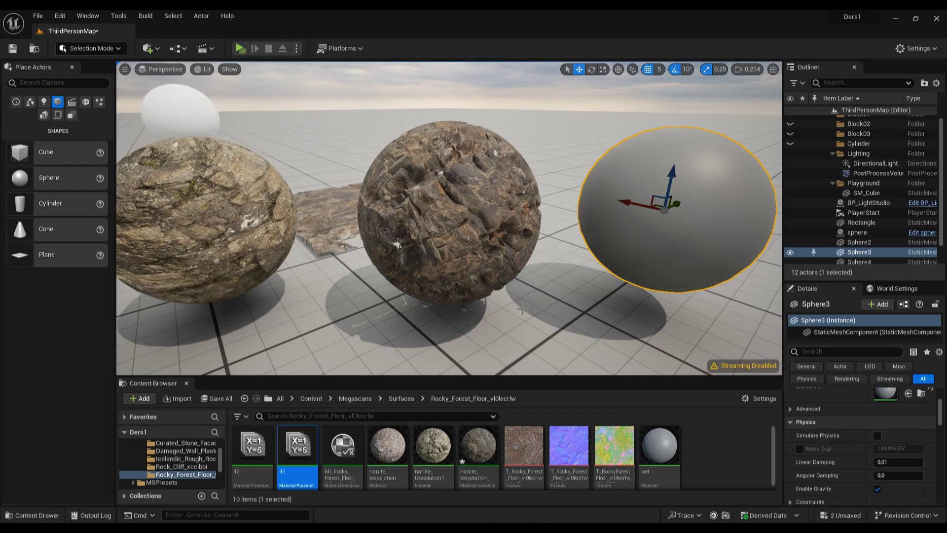
- Play-test the level, running the character around the spheres and textured plane, then stop
right_drag(546, 334, 546, 334)
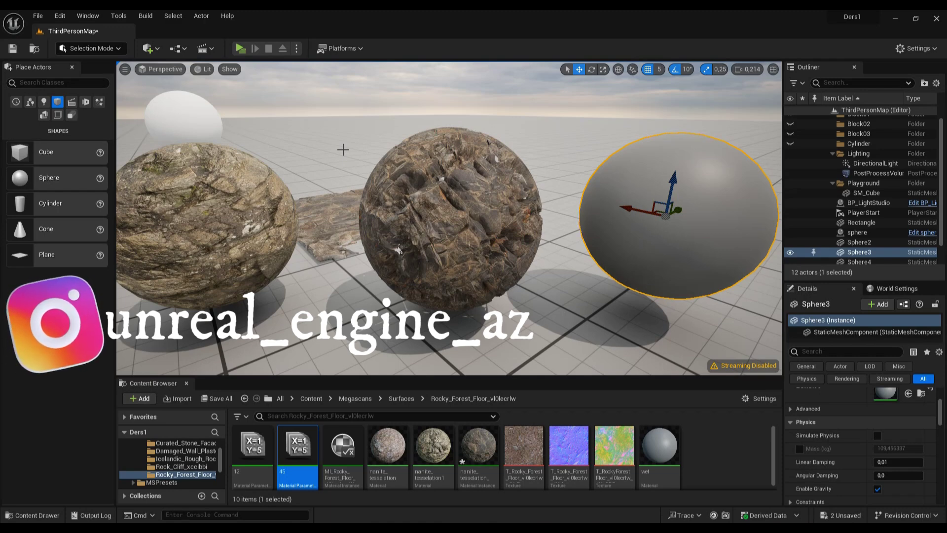
click(240, 48)
click(352, 250)
key(w)
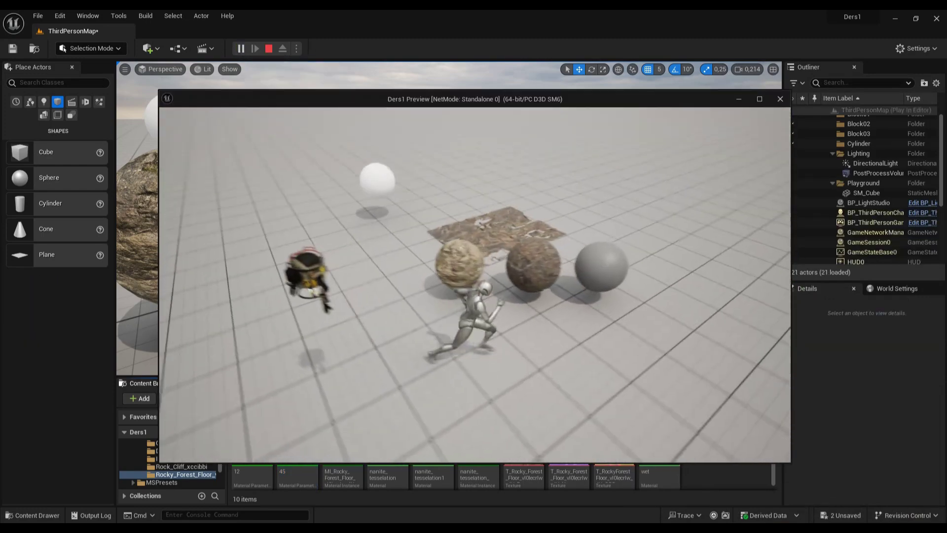
key(w)
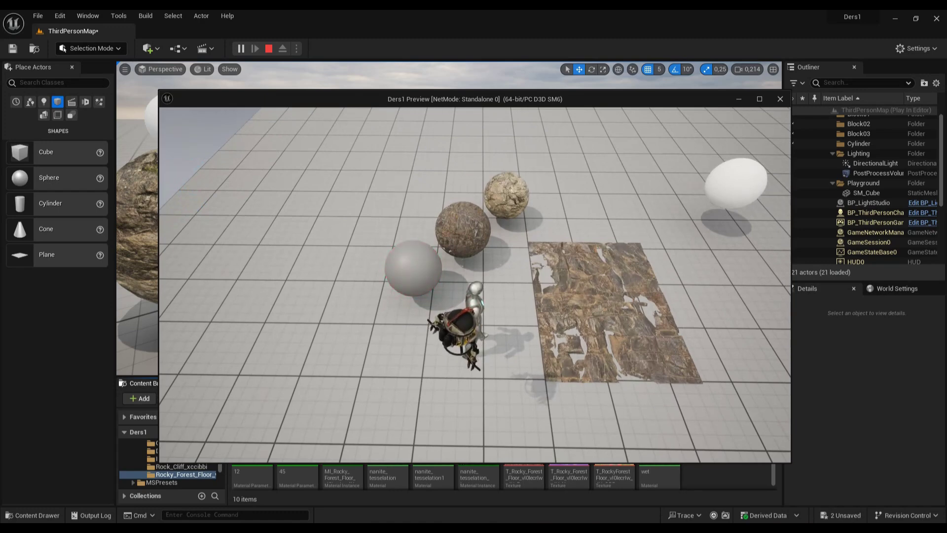
key(w)
key(w)
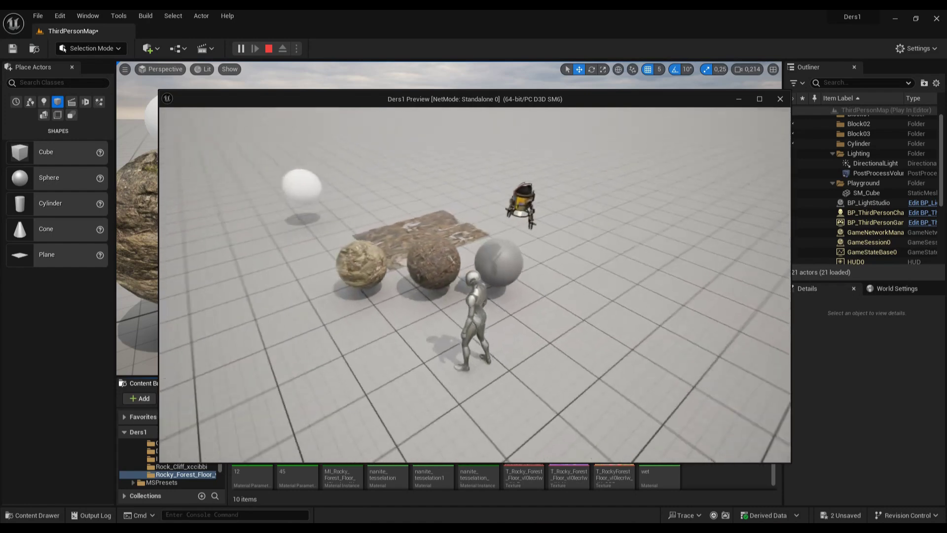
key(w)
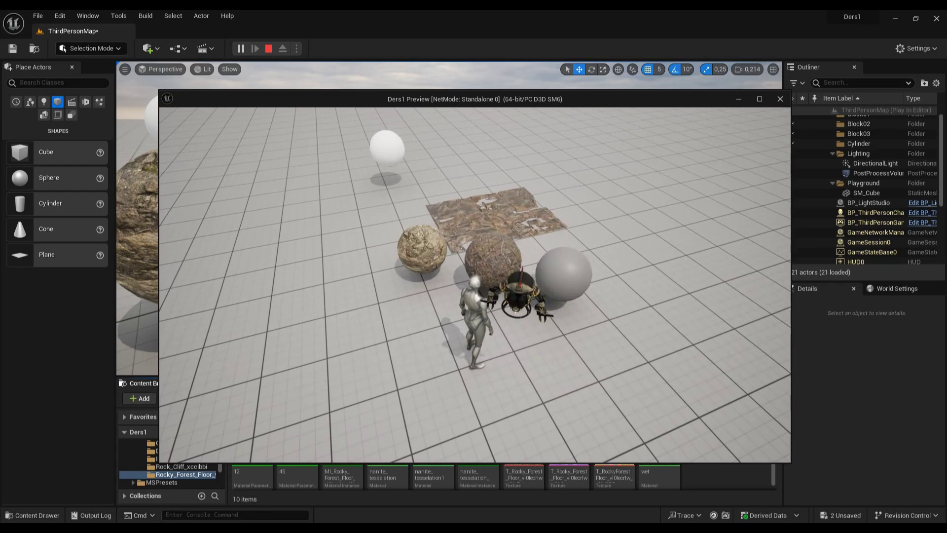
key(Escape)
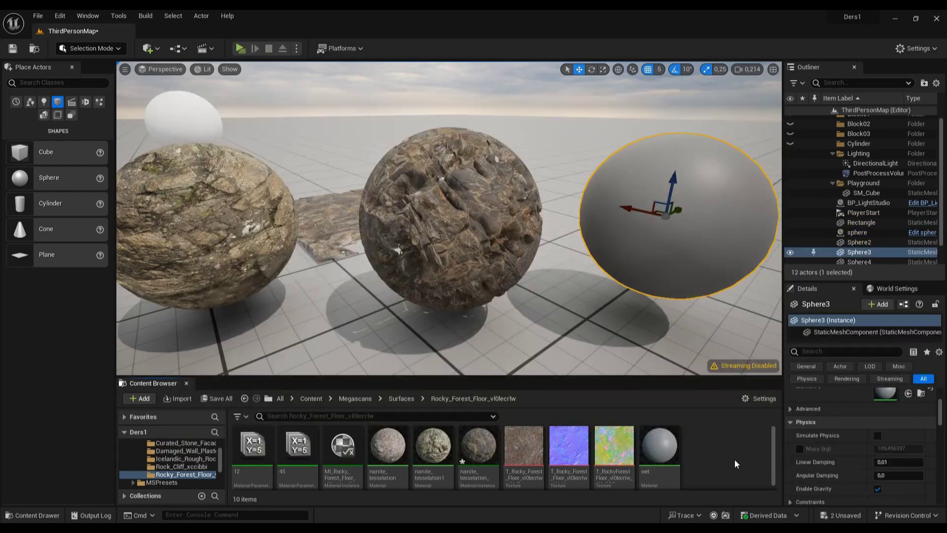
- Create a Material Parameter Collection named tessellation_PC in the Rocky_Forest_Floor folder
right_click(736, 461)
mouse_move(740, 364)
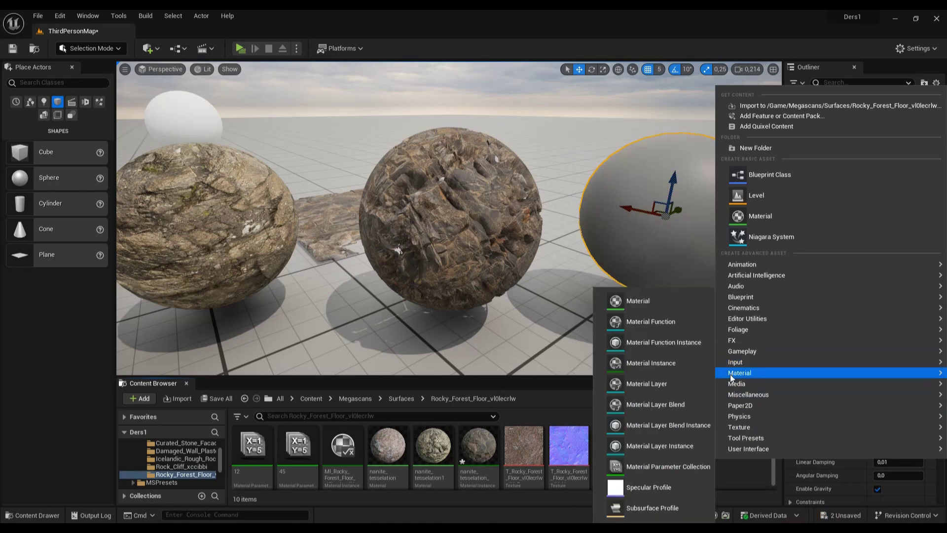
click(677, 464)
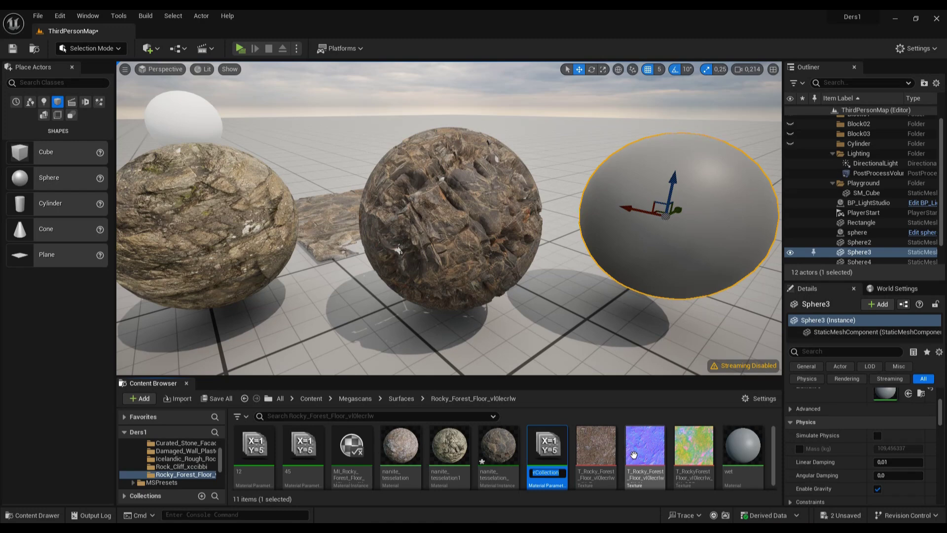
key(ctrl+v)
text(P)
key(Return)
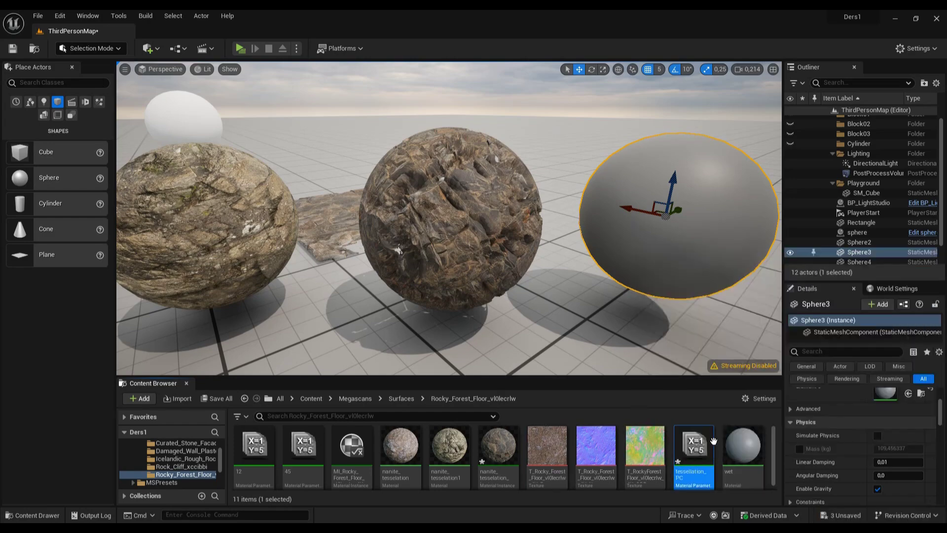
- Open tessellation_PC docked beside the level and give it exactly one Scalar parameter, expanded
double_click(695, 445)
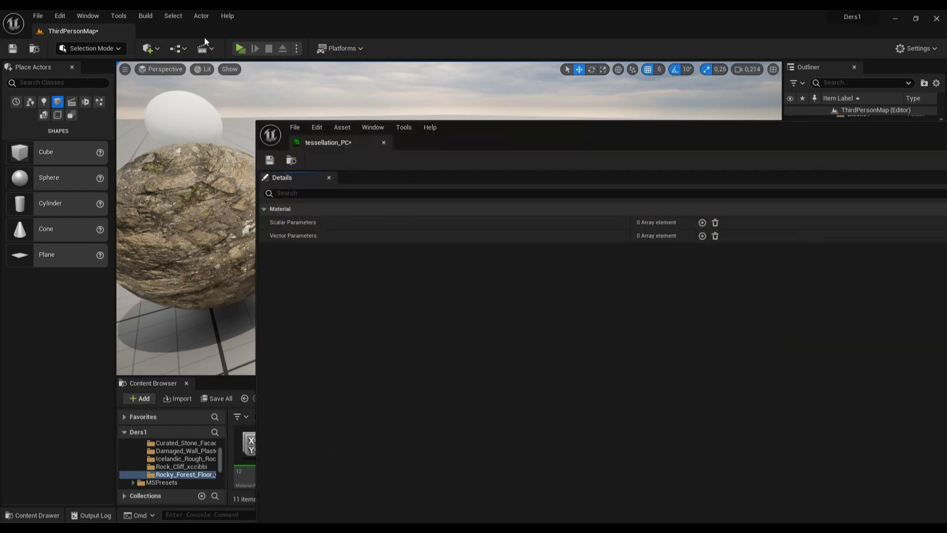
drag(348, 146, 198, 31)
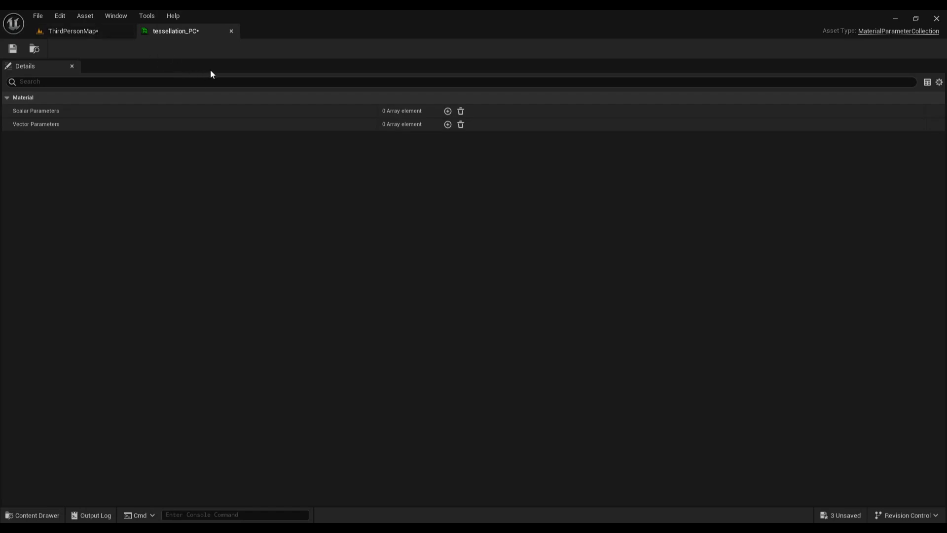
click(449, 111)
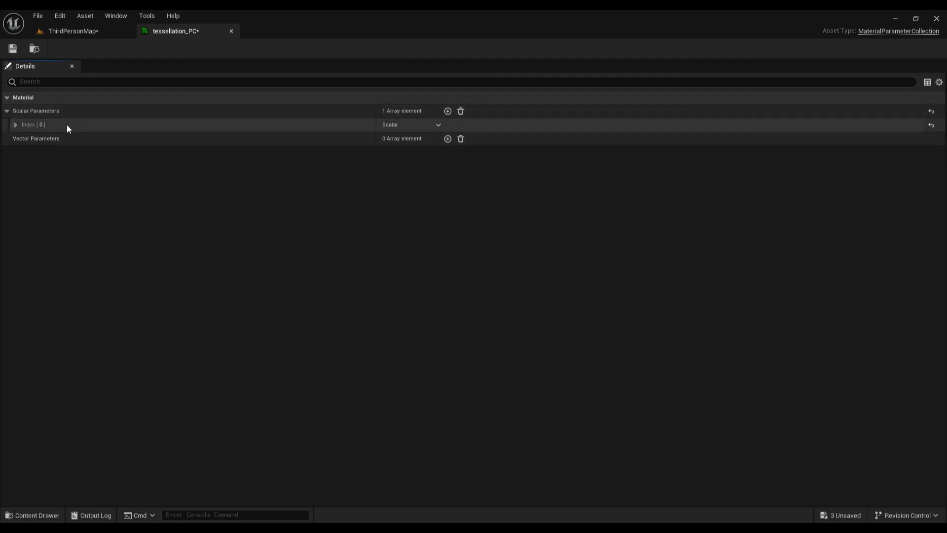
click(461, 111)
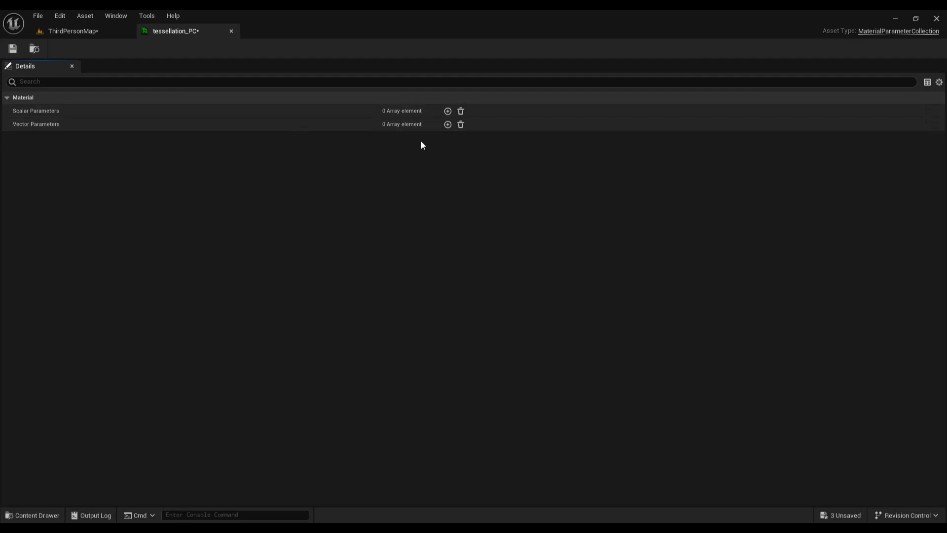
click(448, 125)
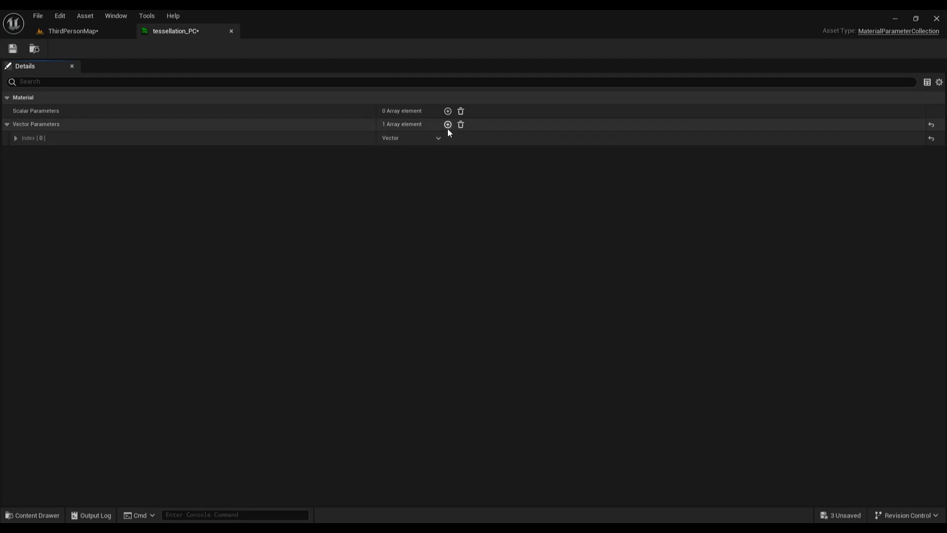
click(461, 125)
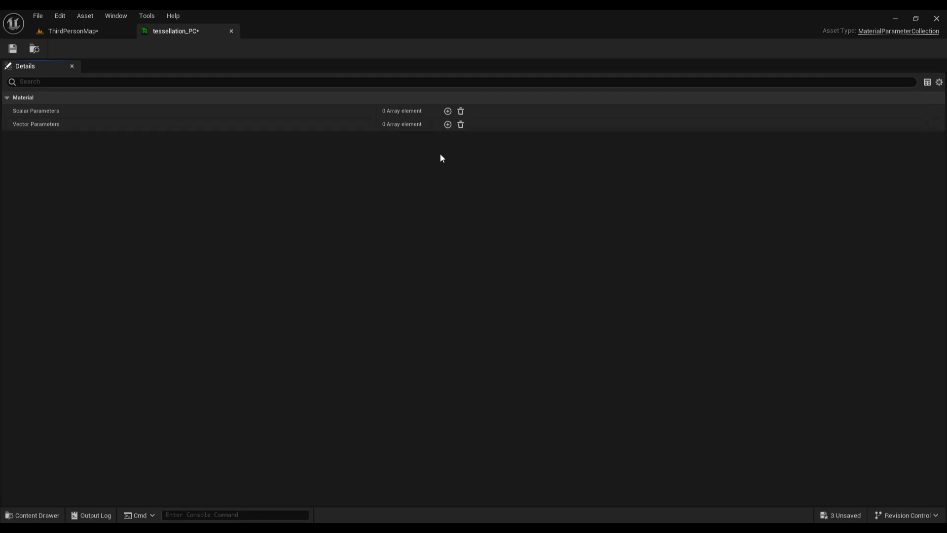
click(447, 112)
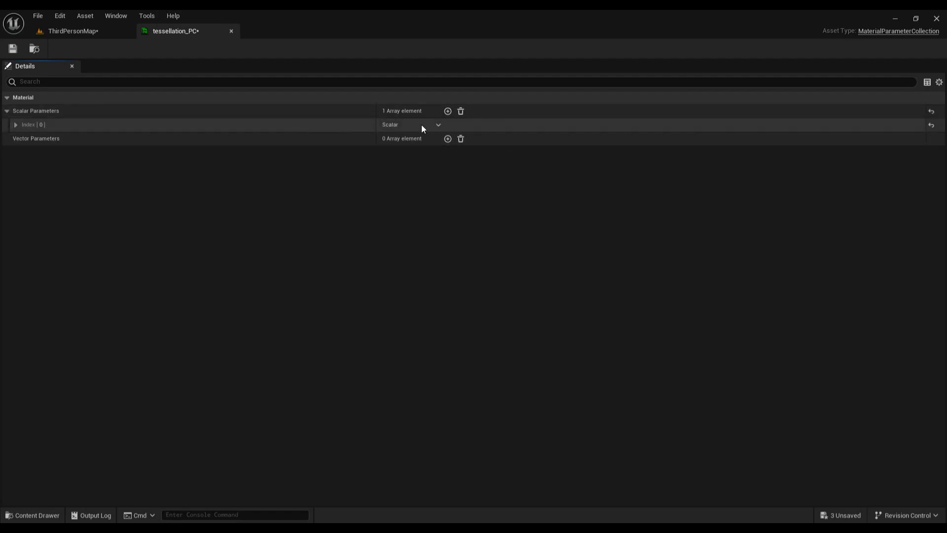
click(16, 125)
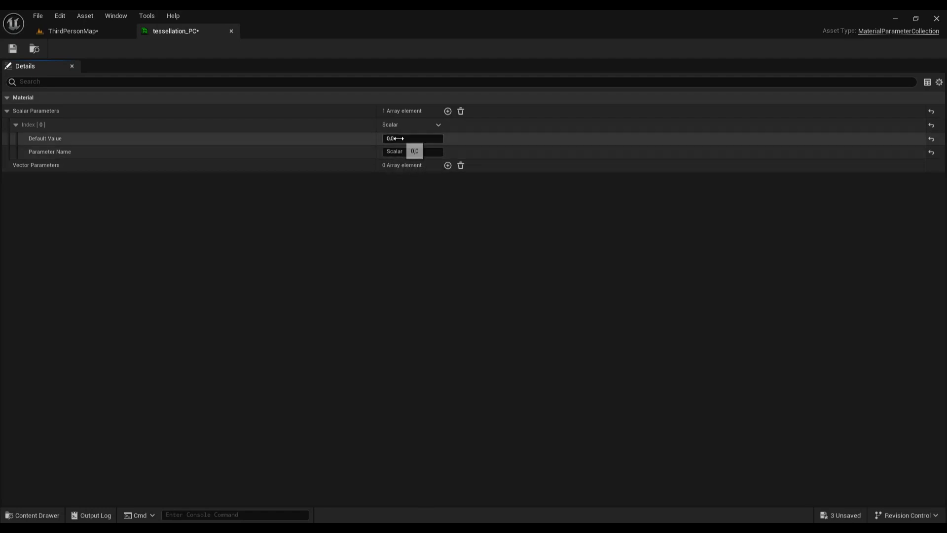
- Open Sphere4's material instance and then its parent material nanite_tesselation
click(72, 30)
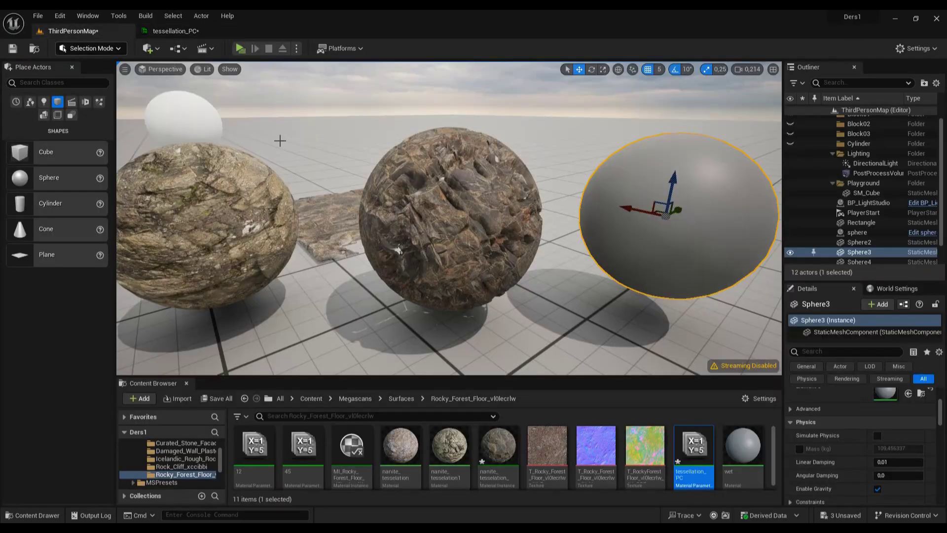
click(475, 225)
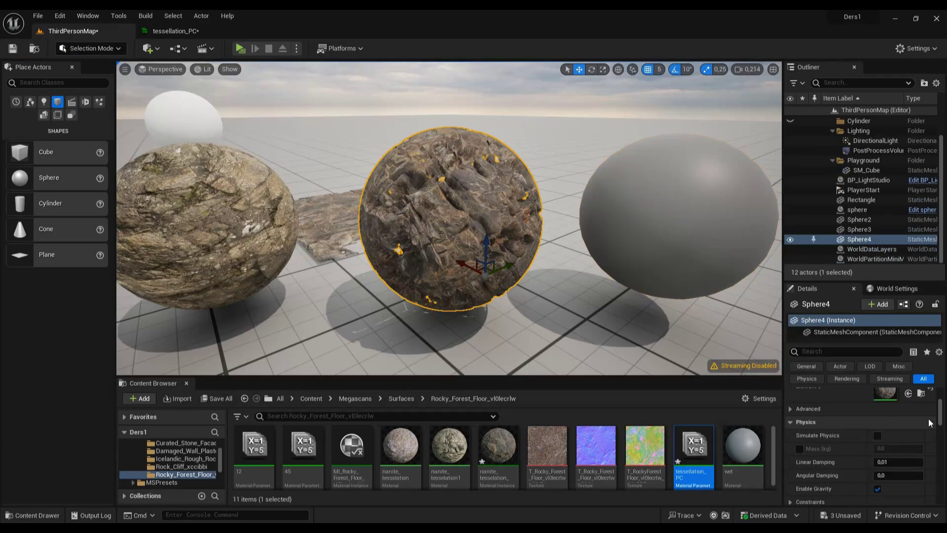
scroll(899, 432, up, 1)
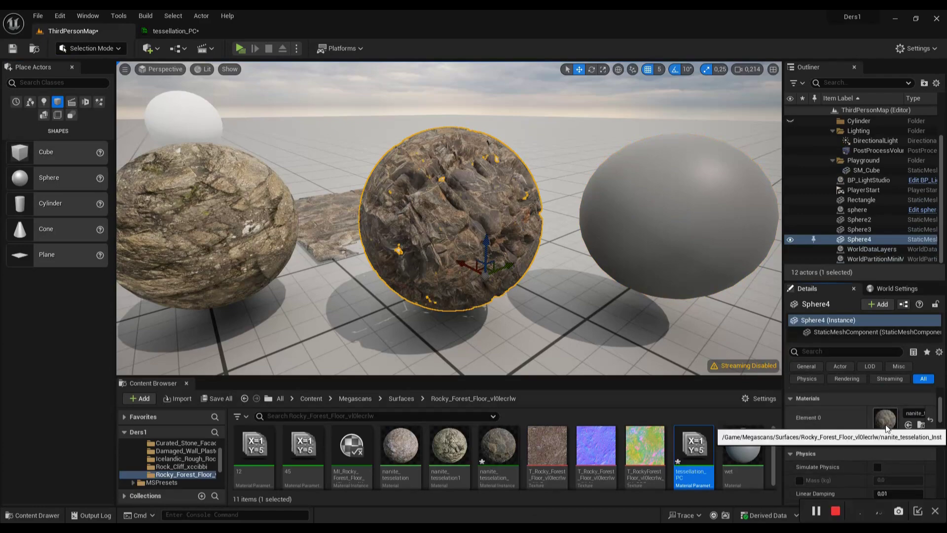
double_click(885, 420)
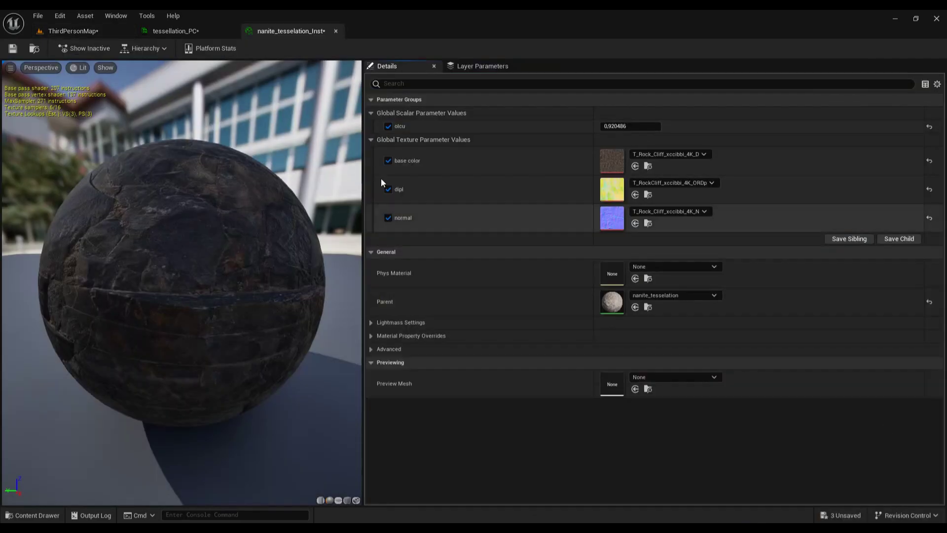
double_click(616, 307)
- Reposition the hunduruk parameter node to the left of the Multiply node
scroll(380, 369, up, 3)
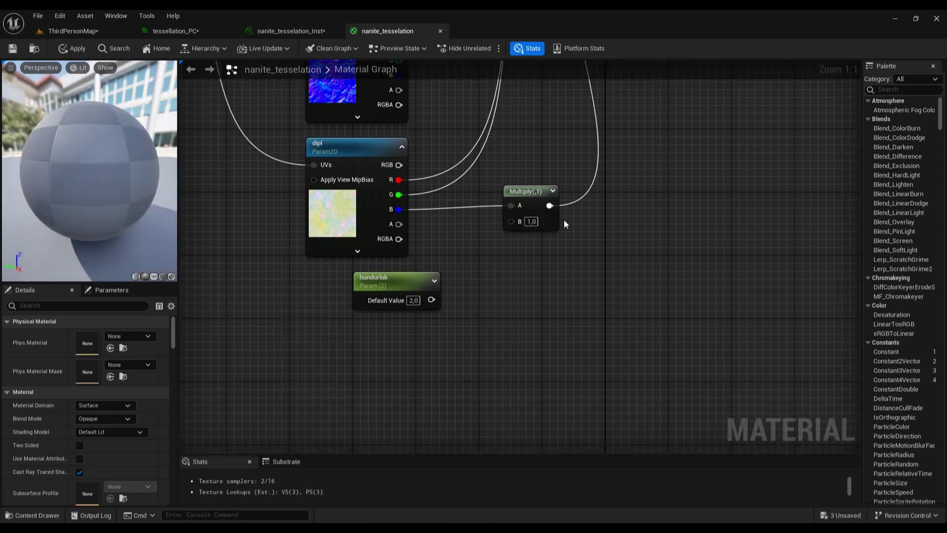
right_drag(564, 220, 541, 310)
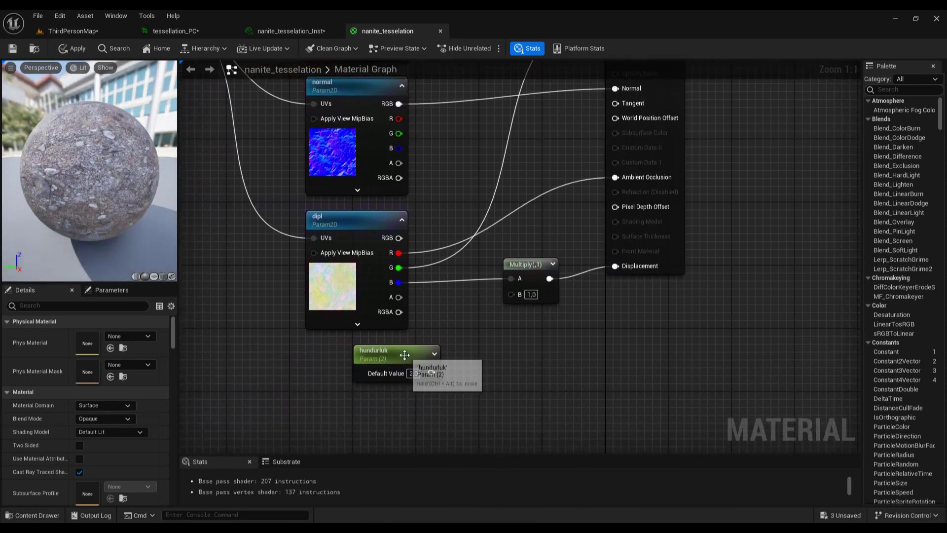
drag(404, 355, 317, 355)
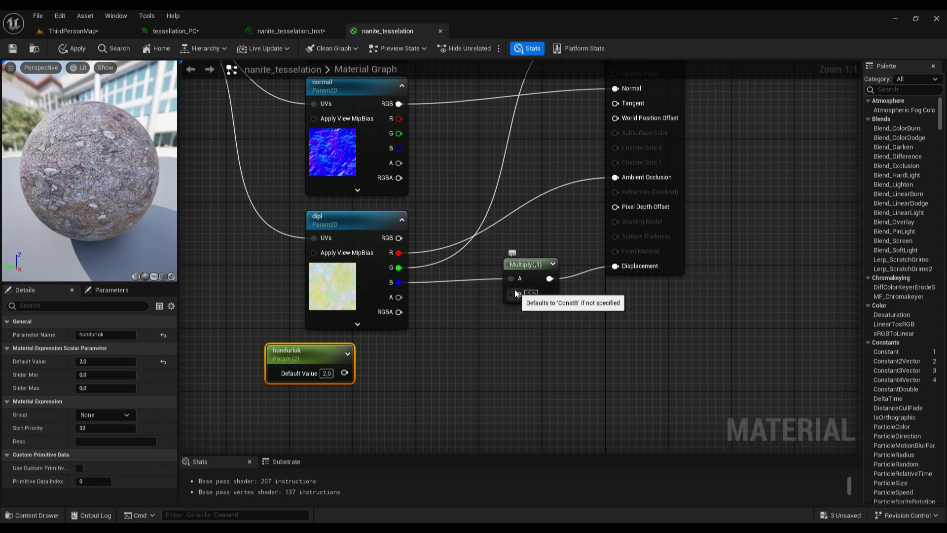
mouse_move(294, 349)
mouse_down()
mouse_move(361, 362)
mouse_move(361, 354)
mouse_up()
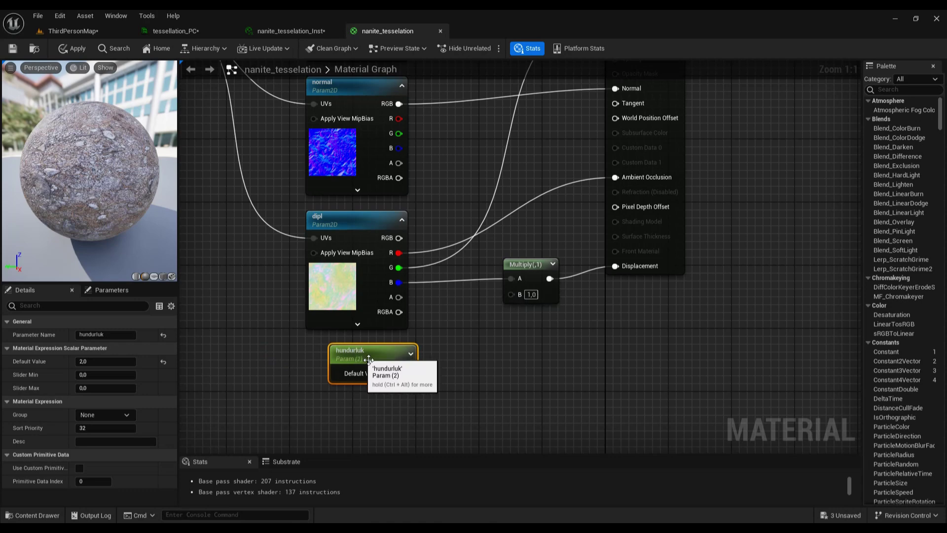
mouse_move(408, 373)
mouse_down()
mouse_move(495, 303)
mouse_move(449, 371)
mouse_up()
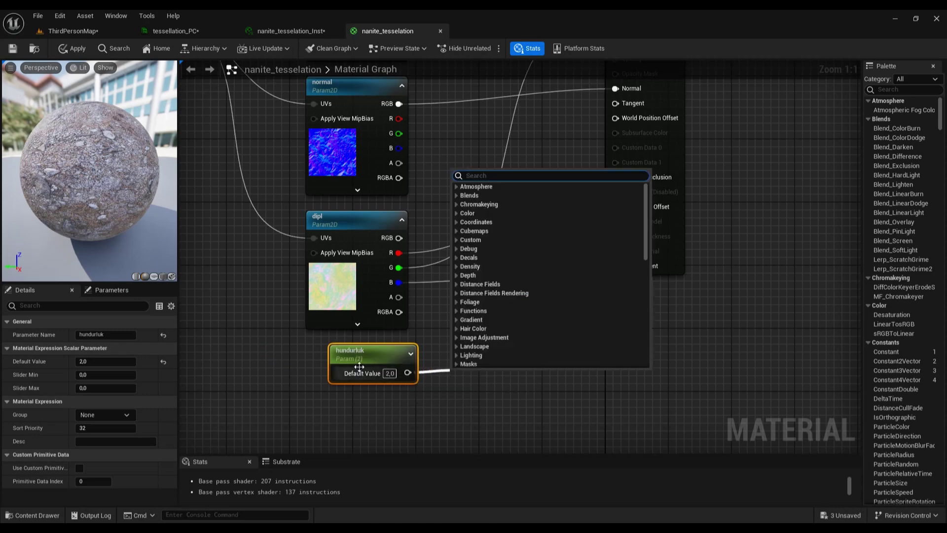
click(368, 355)
drag(365, 355, 248, 345)
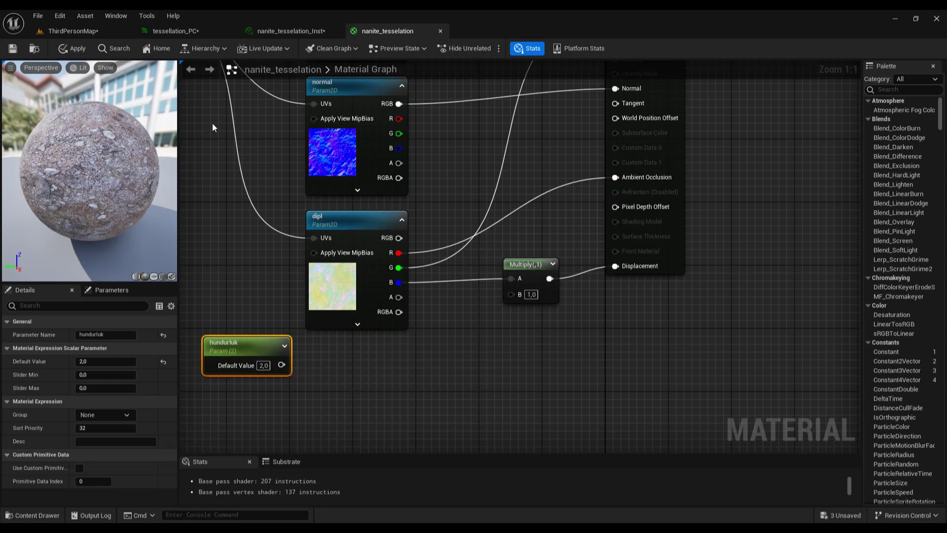
click(67, 30)
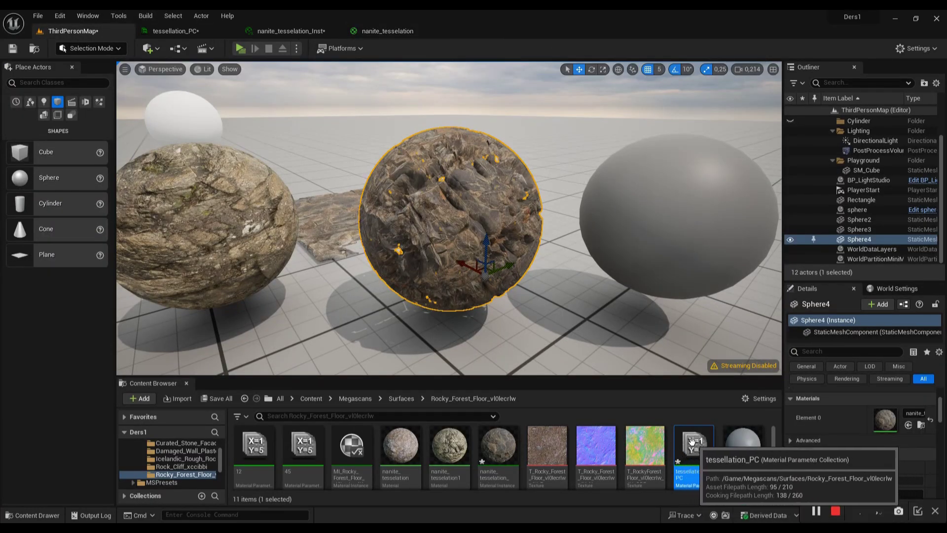
- Drop the tessellation_PC asset into the nanite_tesselation graph as a Collection Parameter node below dipl
click(375, 31)
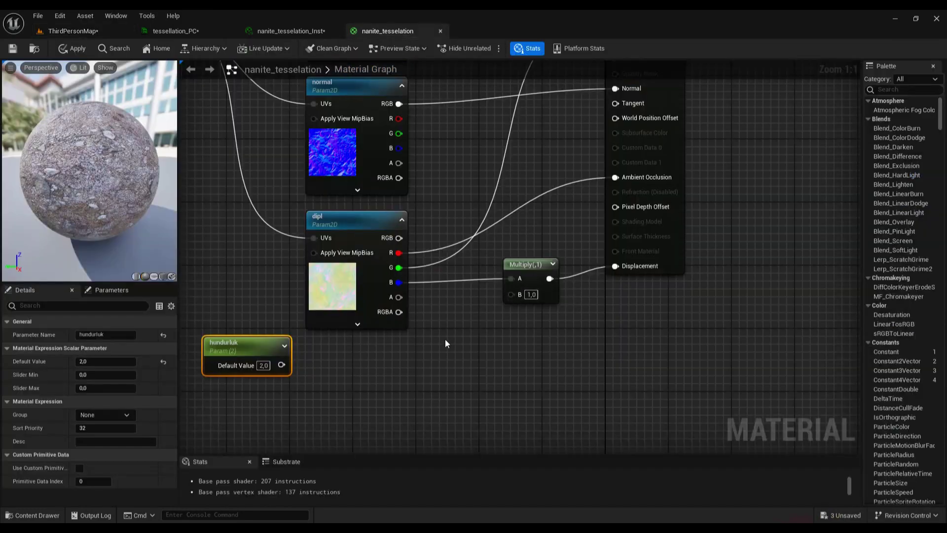
click(82, 30)
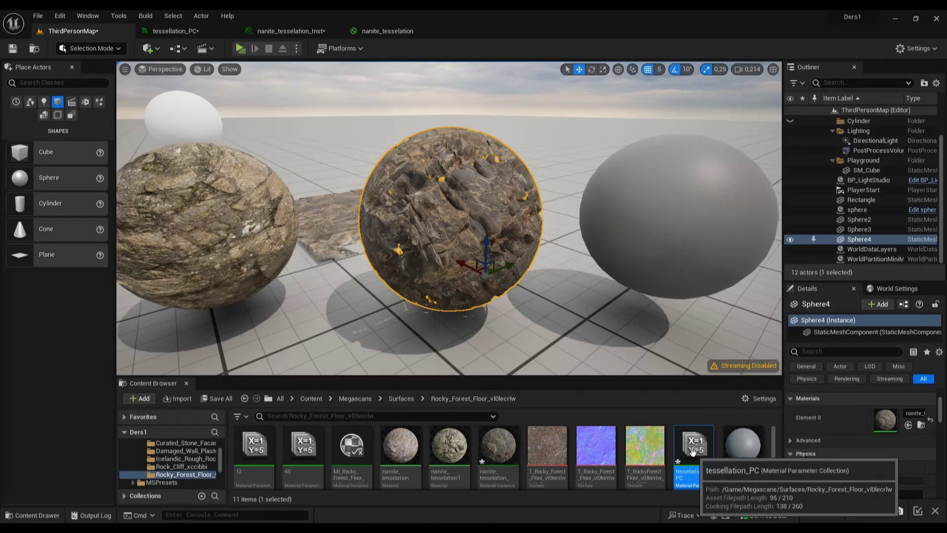
click(388, 30)
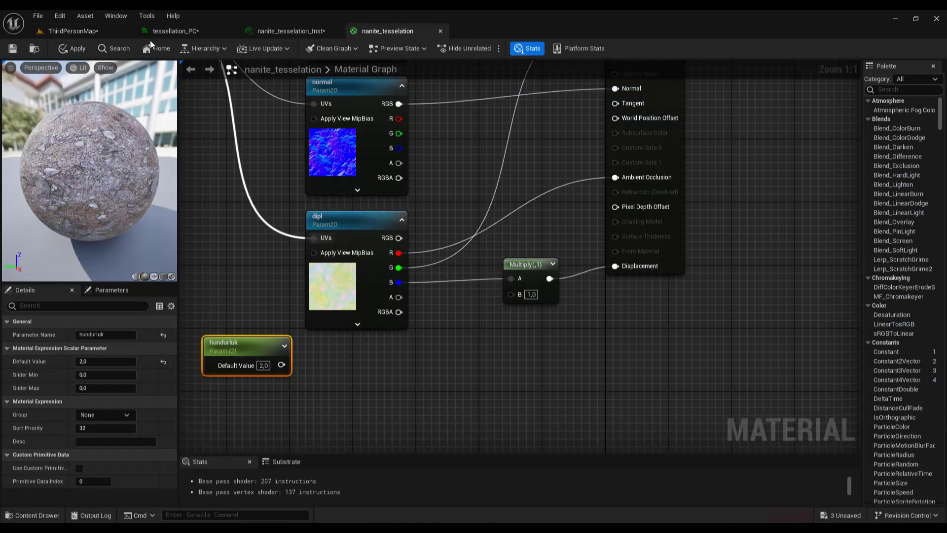
click(96, 32)
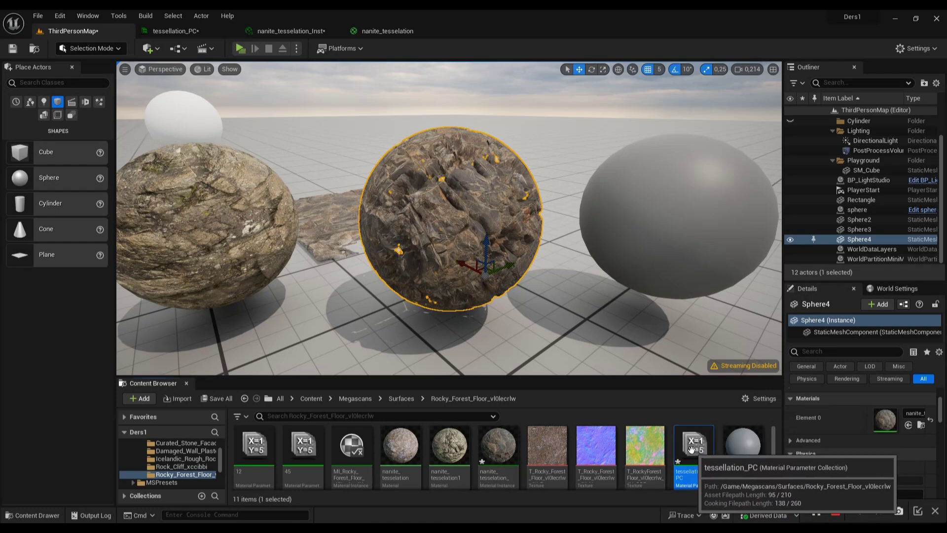
drag(691, 449, 390, 32)
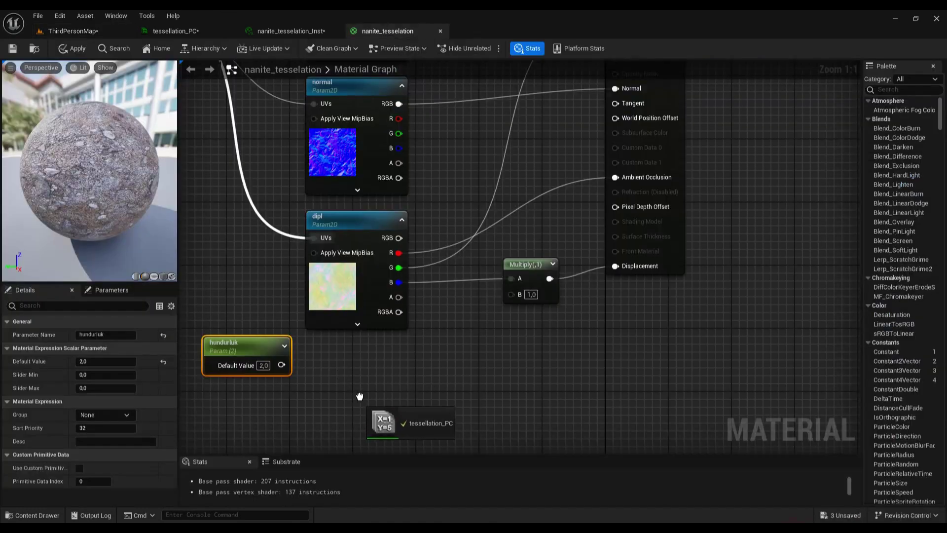
drag(390, 31, 356, 354)
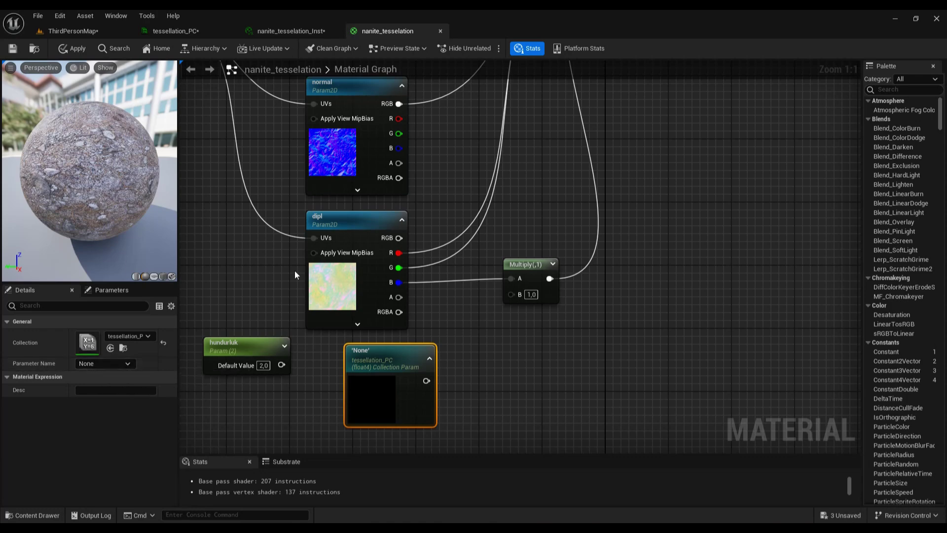
click(96, 30)
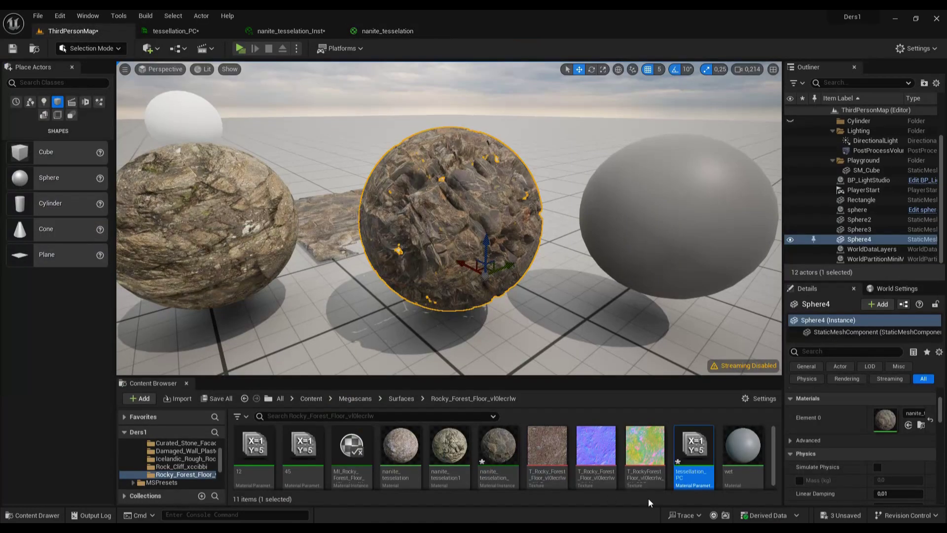
- Rename the collection's Scalar parameter to test_param and save tessellation_PC
double_click(691, 449)
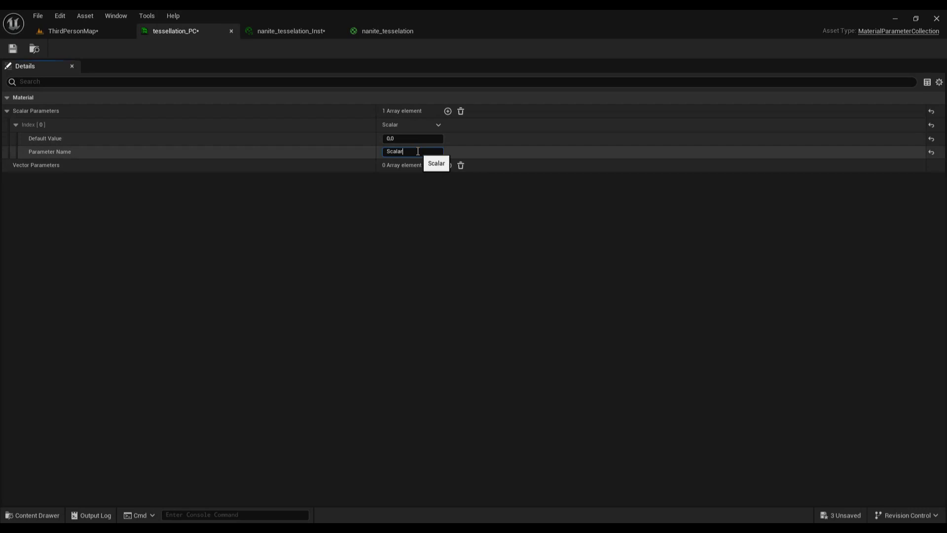
drag(418, 151, 392, 151)
text(test)
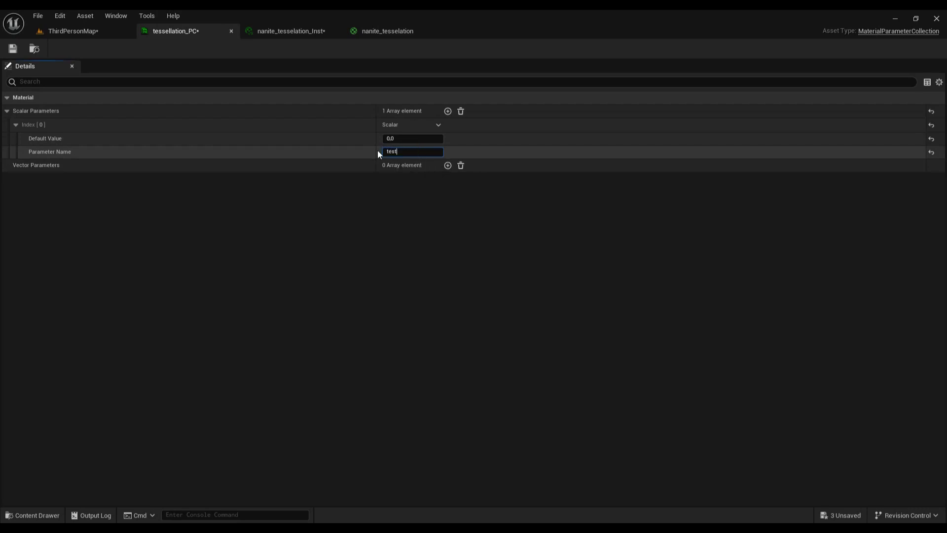
text(_param)
key(Return)
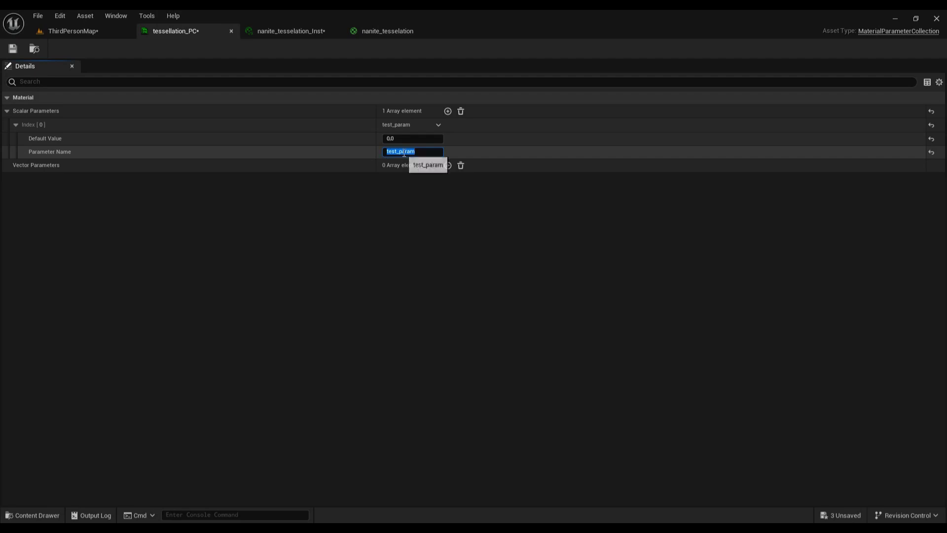
key(ctrl+s)
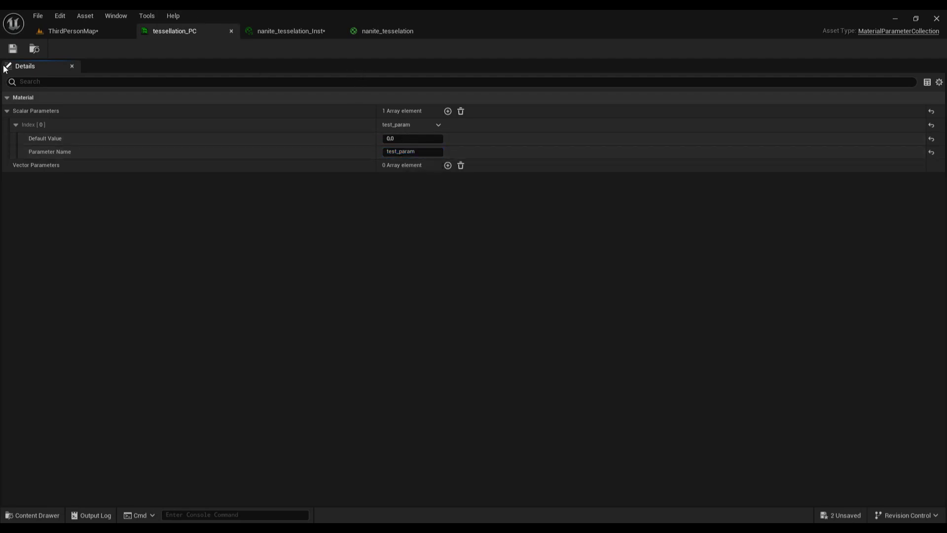
click(388, 31)
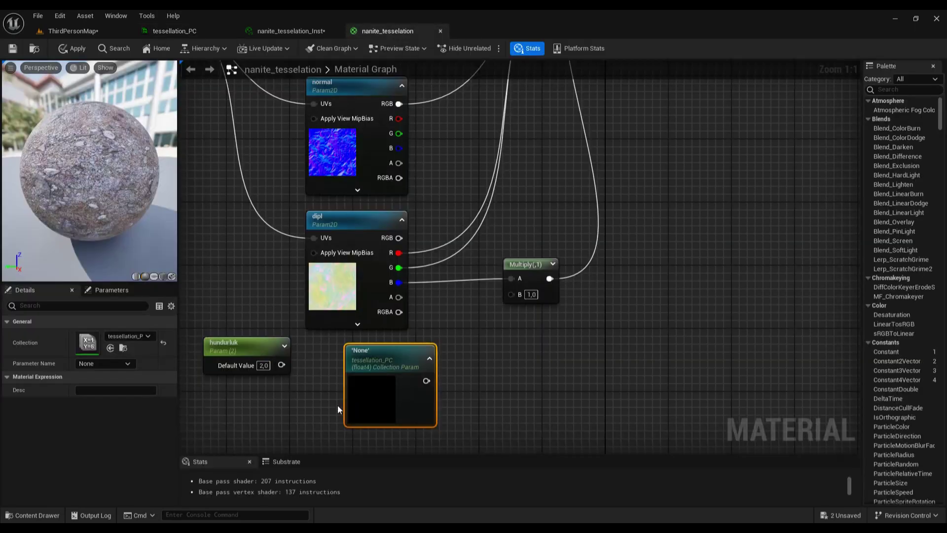
- Set the collection node to test_param and wire it into Multiply's B input driving Displacement
click(102, 364)
click(99, 372)
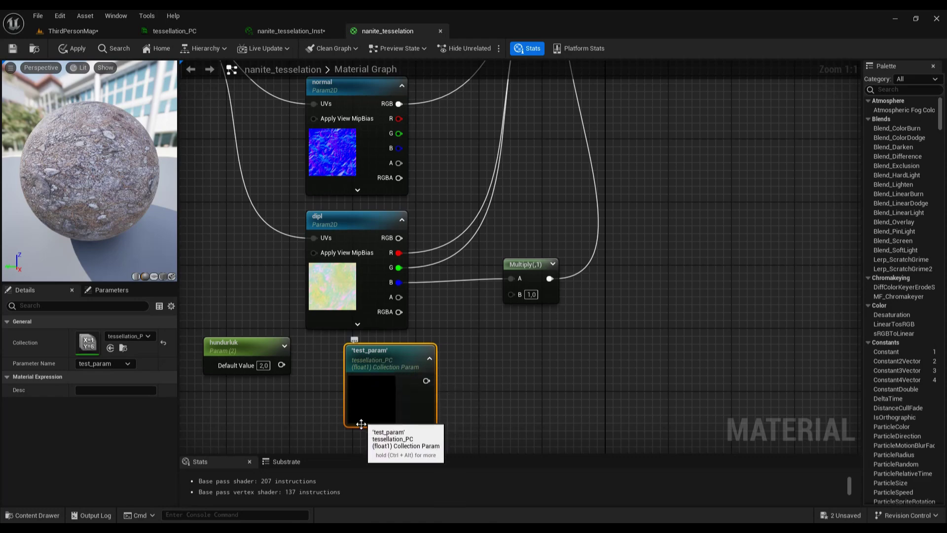
drag(421, 384, 516, 294)
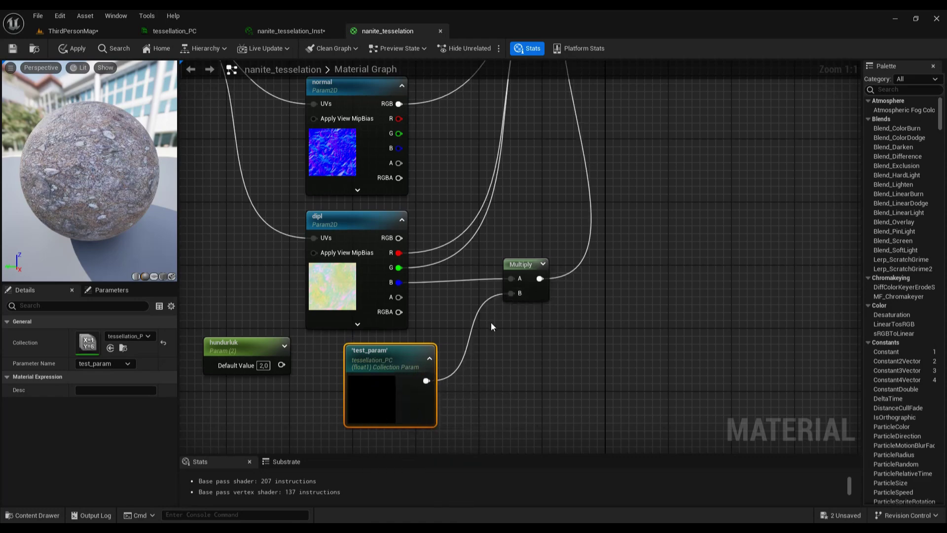
right_drag(513, 346, 492, 340)
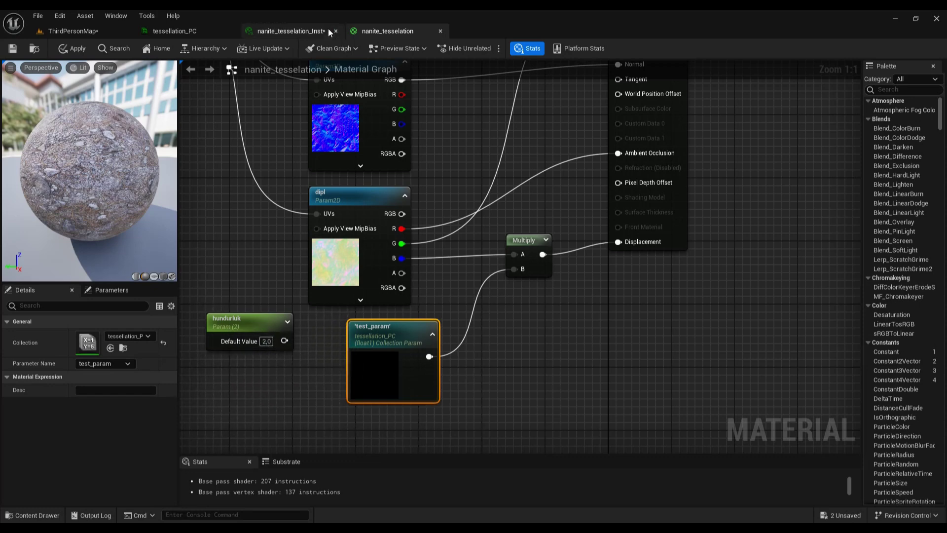
- Set test_param's default value to 2.0 in tessellation_PC and save the collection
click(113, 31)
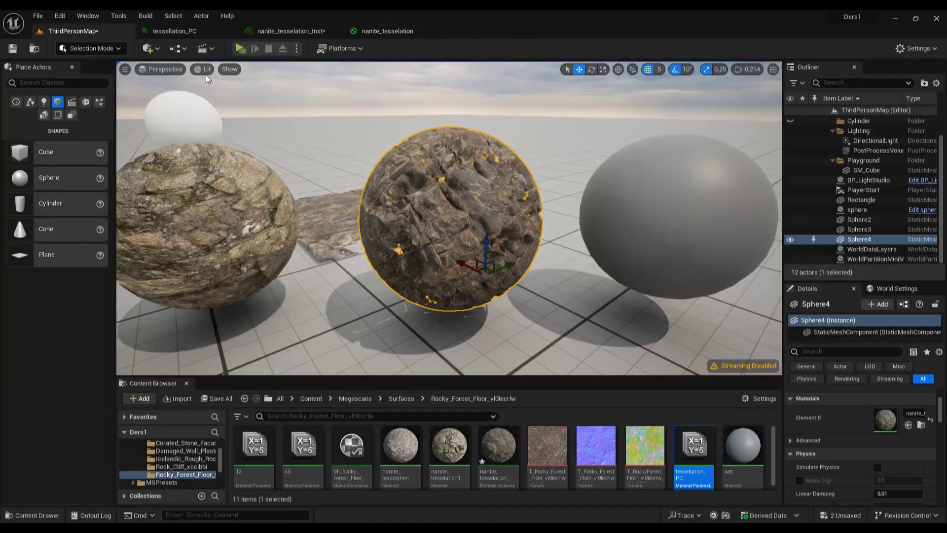
double_click(689, 455)
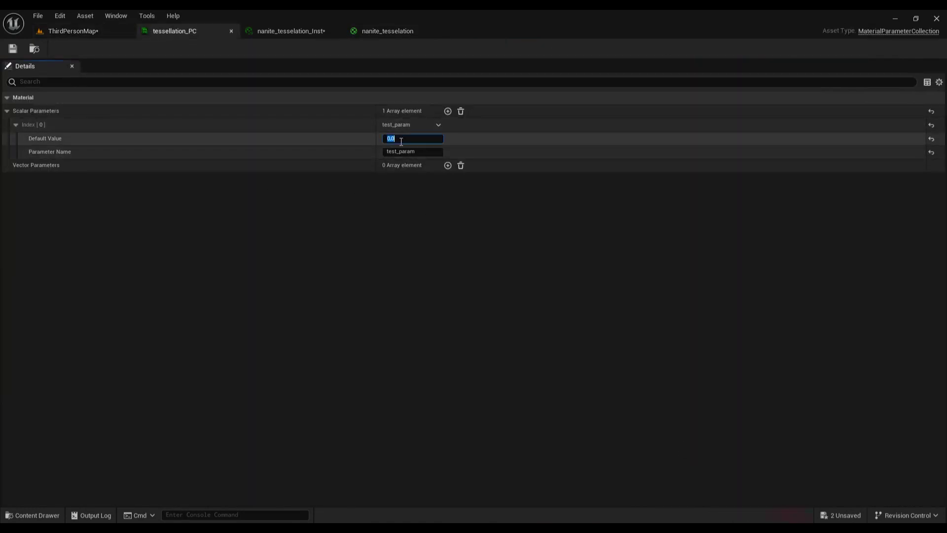
text(2)
key(Return)
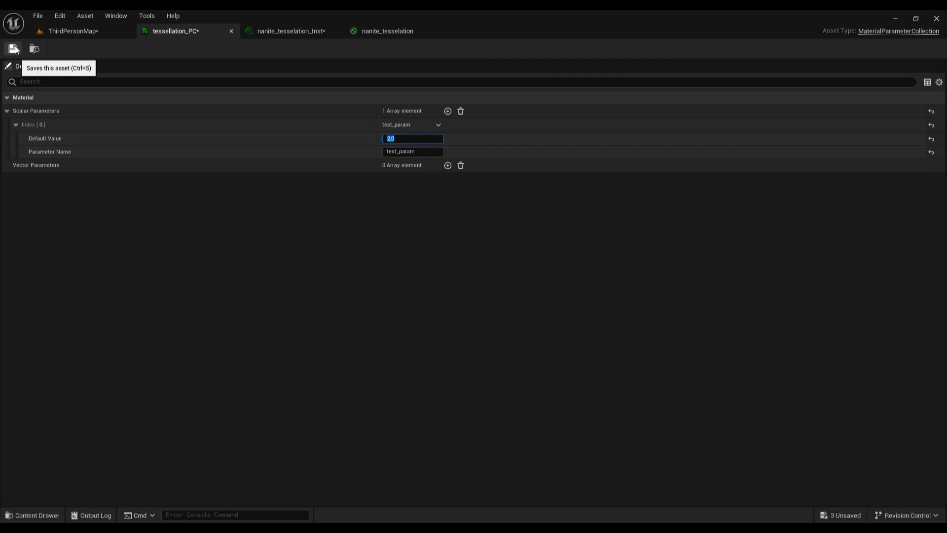
click(13, 49)
- Open the ThirdPersonMap Level Blueprint and look over its E and R timeline graphs
click(73, 31)
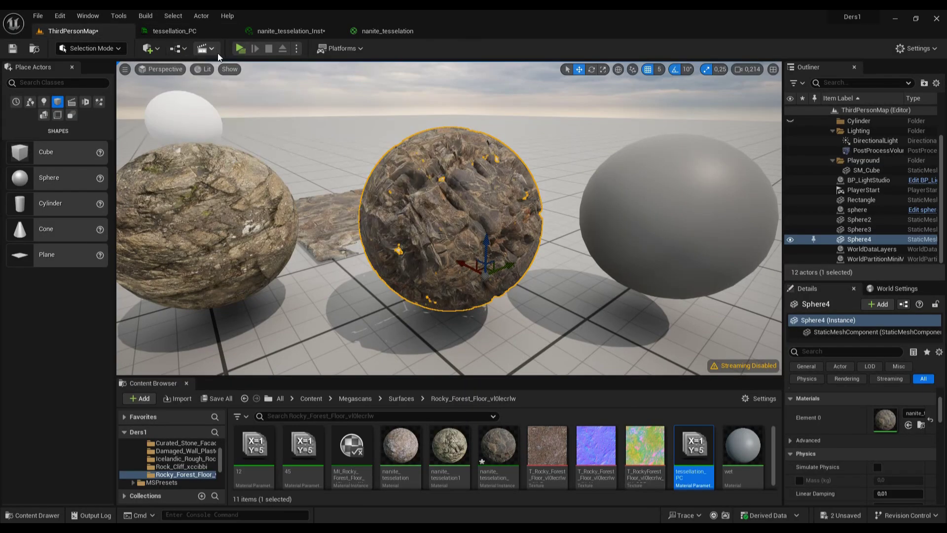
click(179, 48)
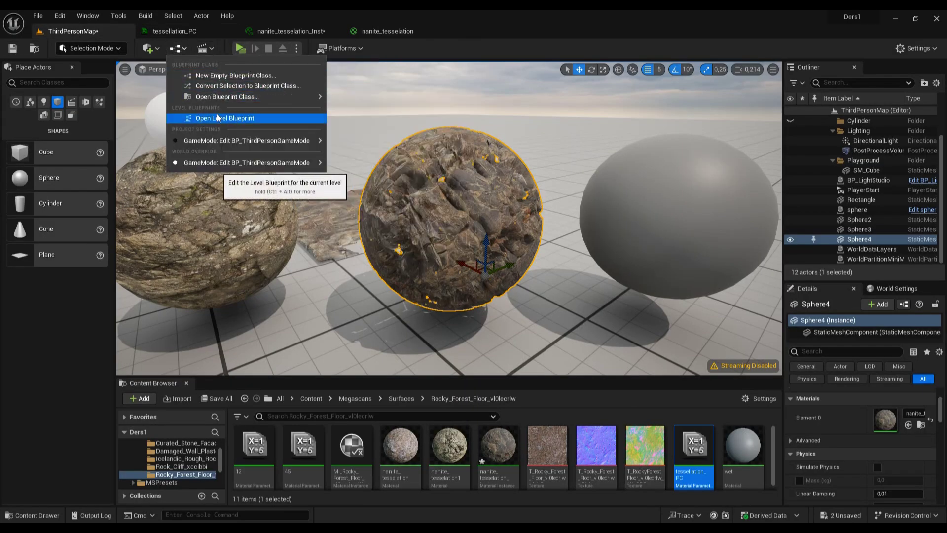
click(233, 121)
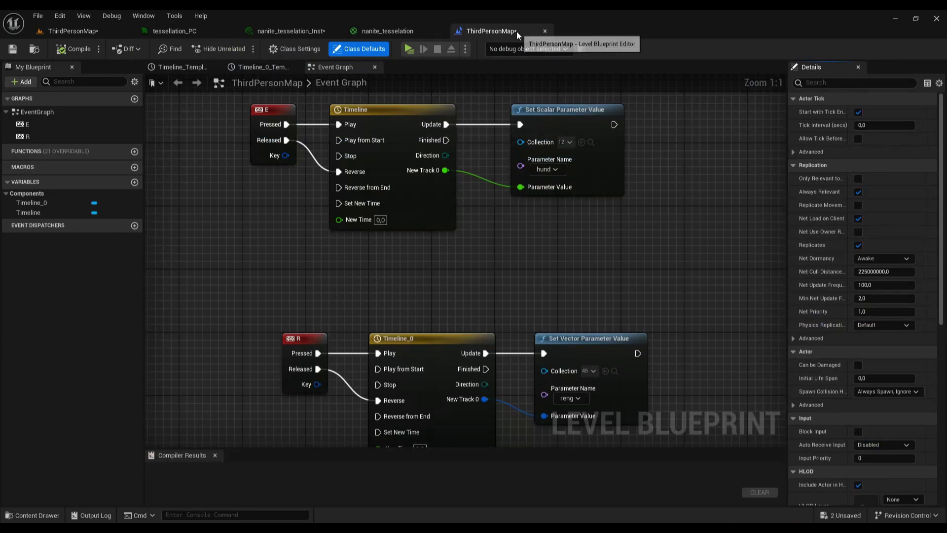
right_drag(493, 267, 341, 210)
scroll(340, 209, down, 4)
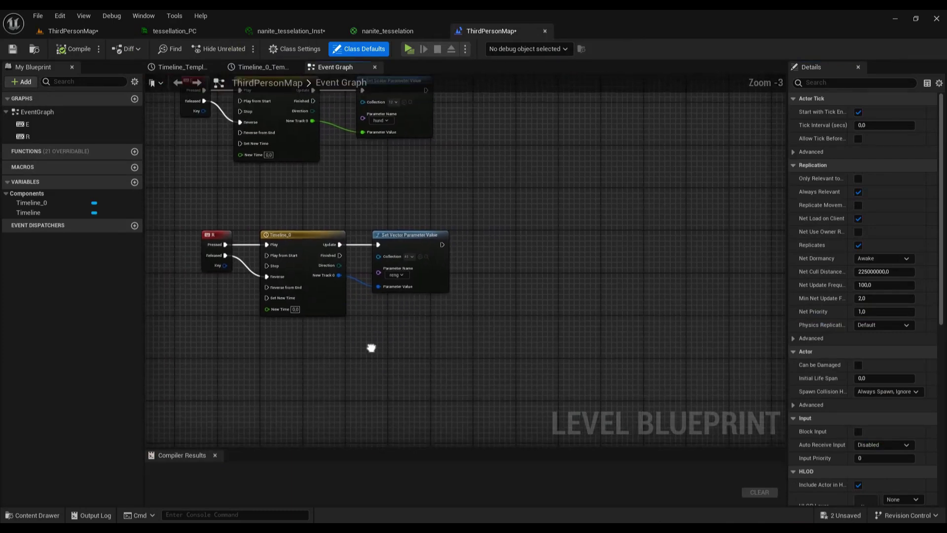
right_drag(370, 345, 447, 149)
click(82, 31)
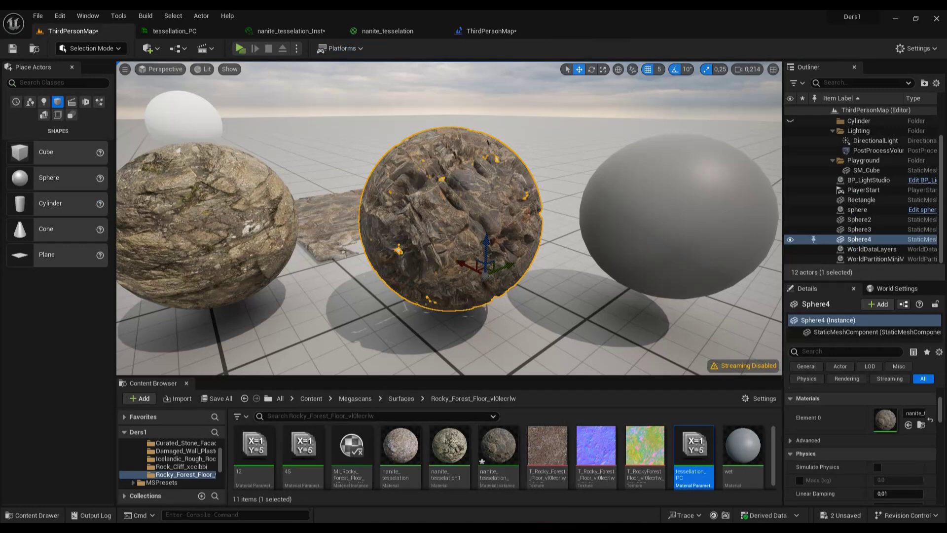
- Open BP_ThirdPersonCharacter from Content > ThirdPerson > Blueprints and view its input nodes
click(311, 398)
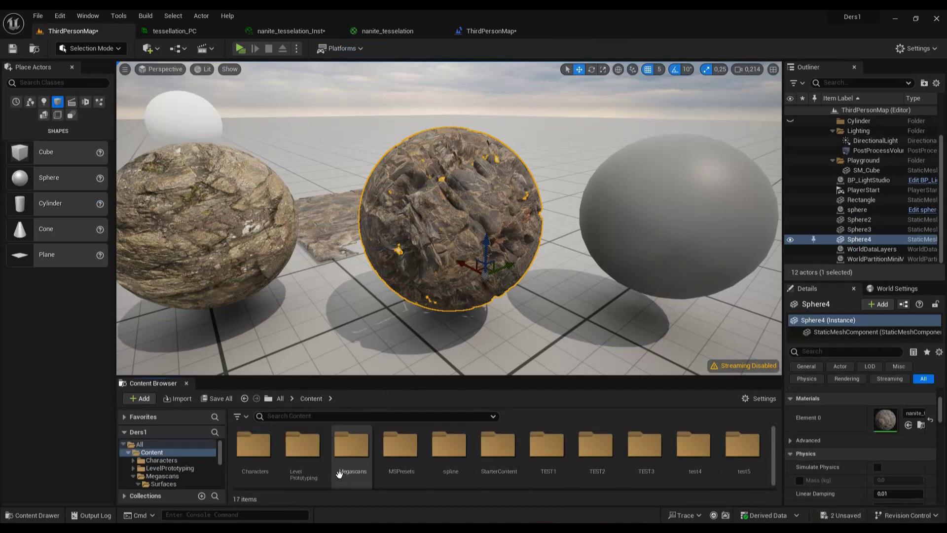
scroll(491, 474, down, 2)
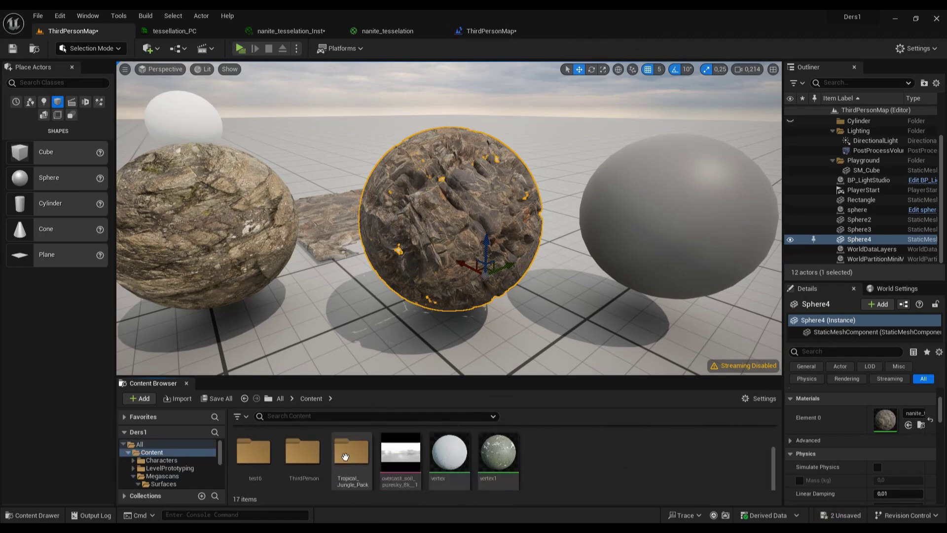
double_click(302, 452)
double_click(253, 449)
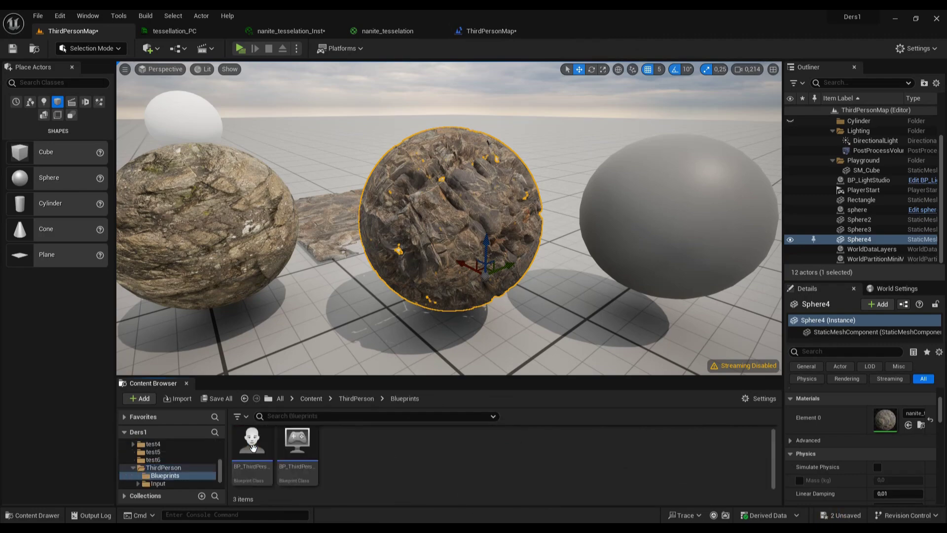
double_click(253, 448)
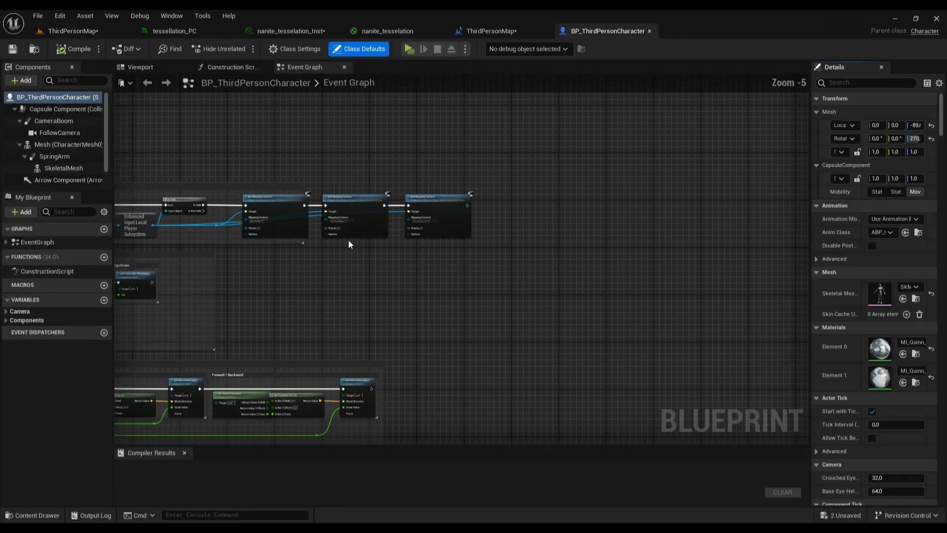
right_drag(429, 332, 414, 191)
scroll(323, 271, down, 1)
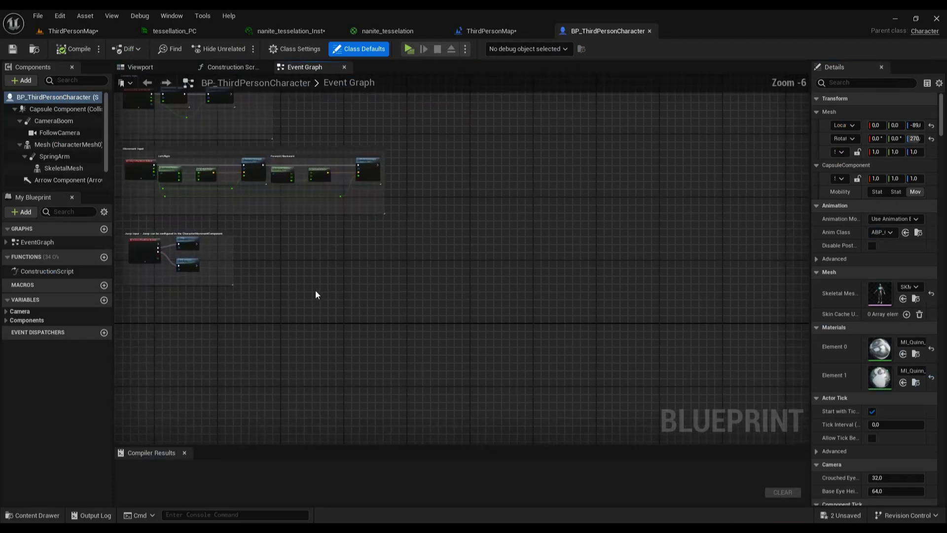
scroll(326, 291, up, 2)
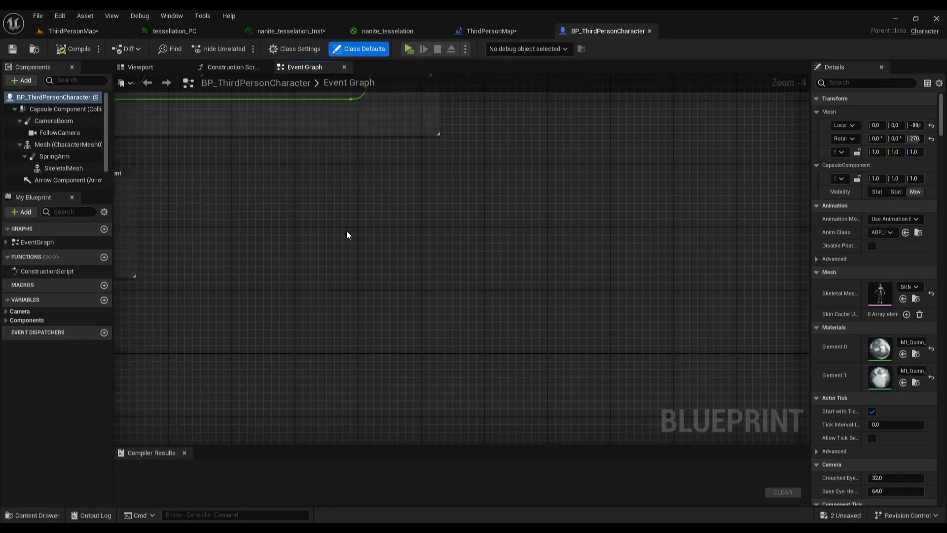
- Add a Y keyboard event node to the Event Graph and position it
right_click(353, 201)
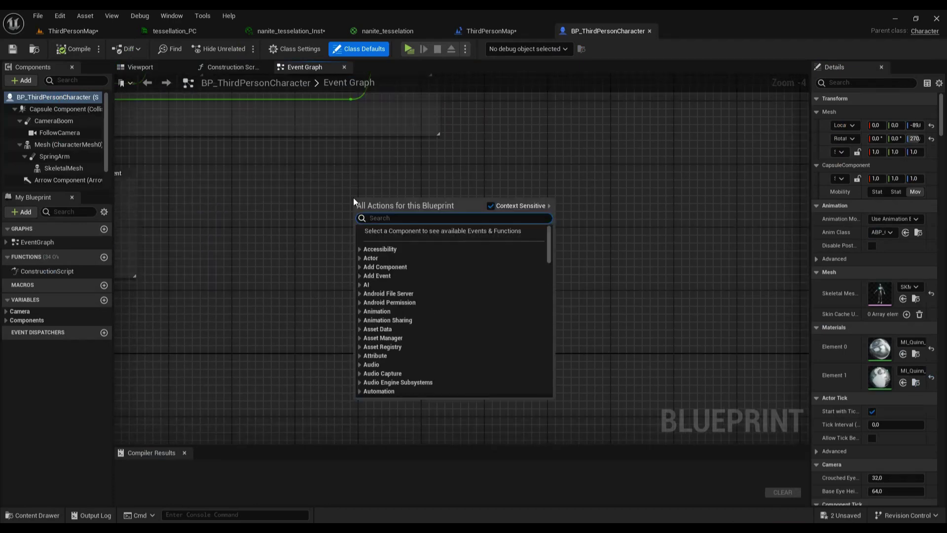
text(y ke)
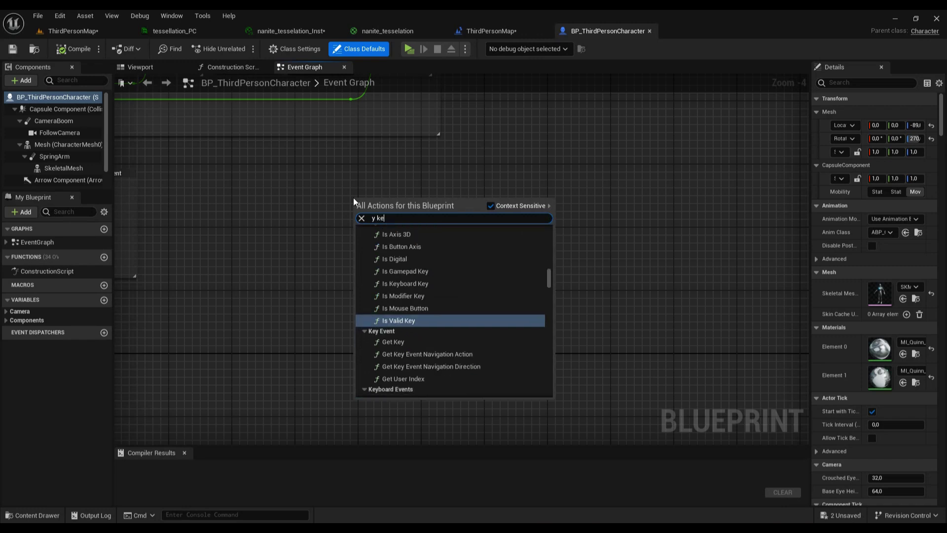
key(Return)
drag(337, 163, 333, 188)
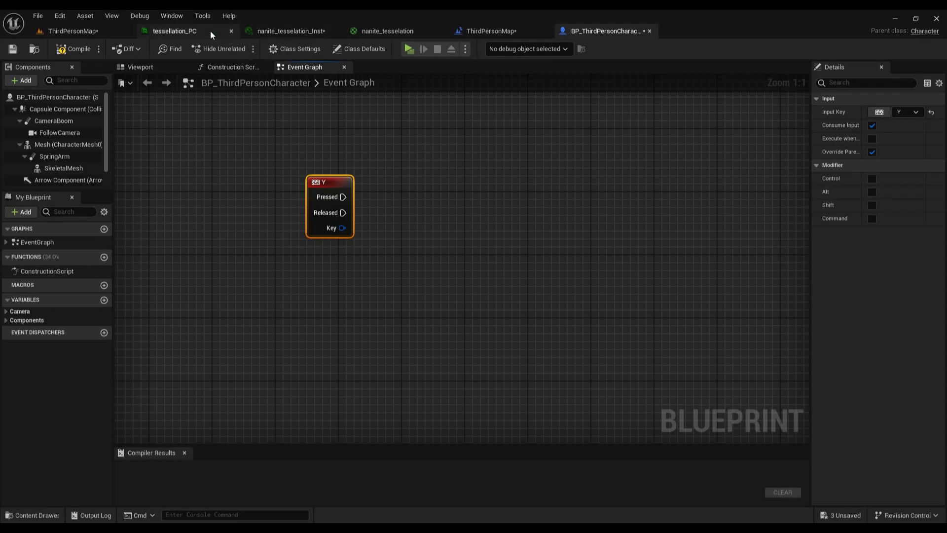
- Reopen the tessellation_PC collection from the Rocky_Forest_Floor folder after checking the material graph
click(400, 30)
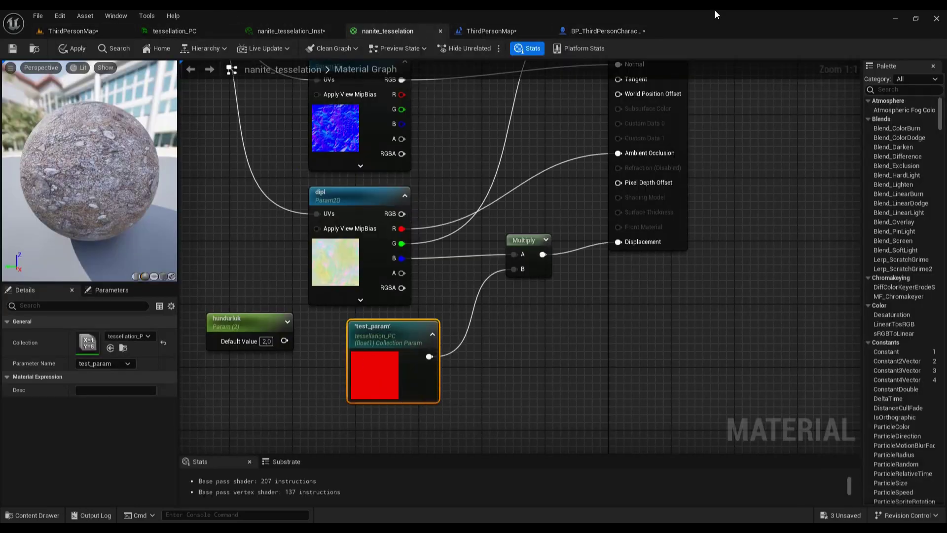
click(599, 29)
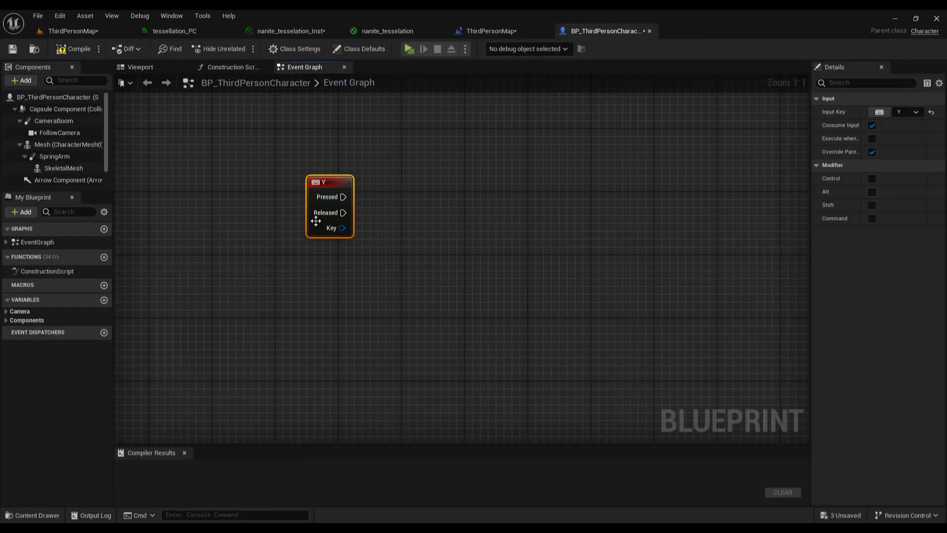
drag(346, 197, 456, 204)
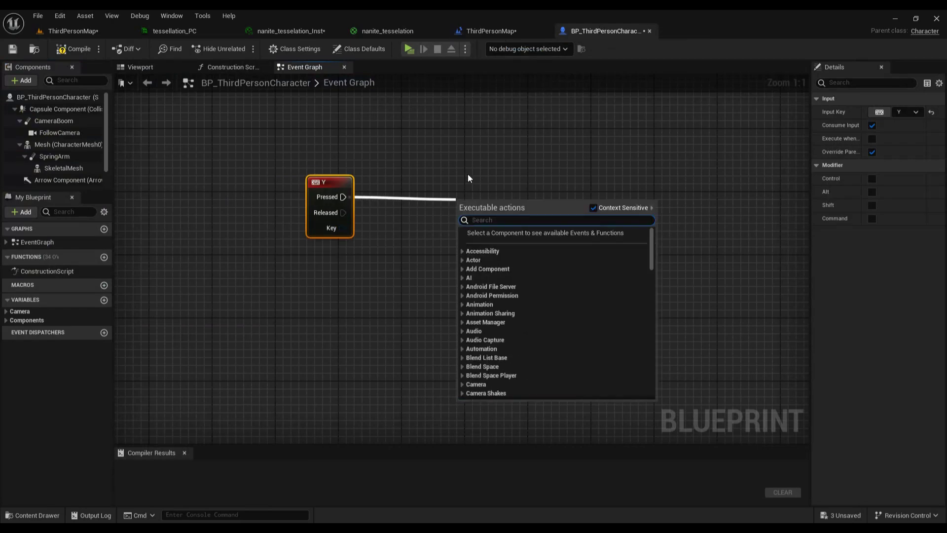
click(69, 31)
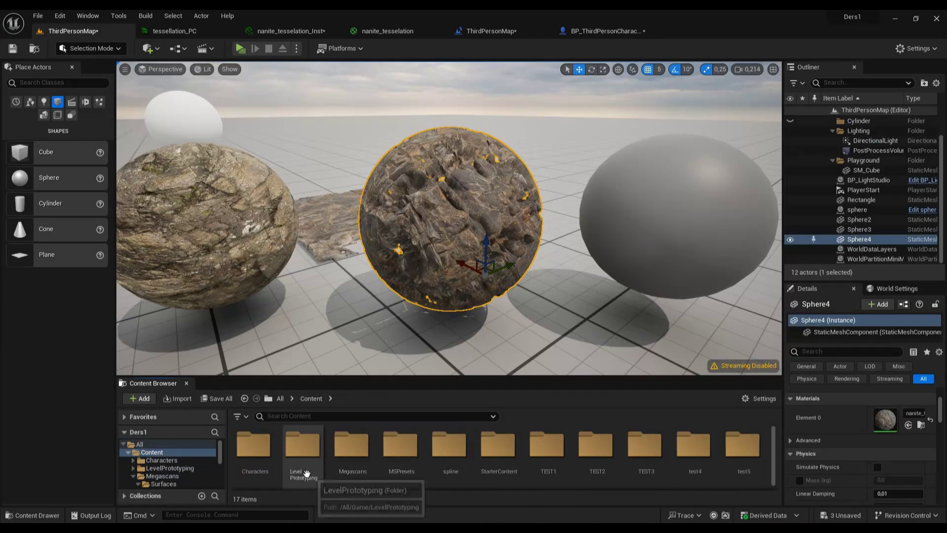
click(244, 399)
click(244, 399)
click(243, 399)
click(244, 399)
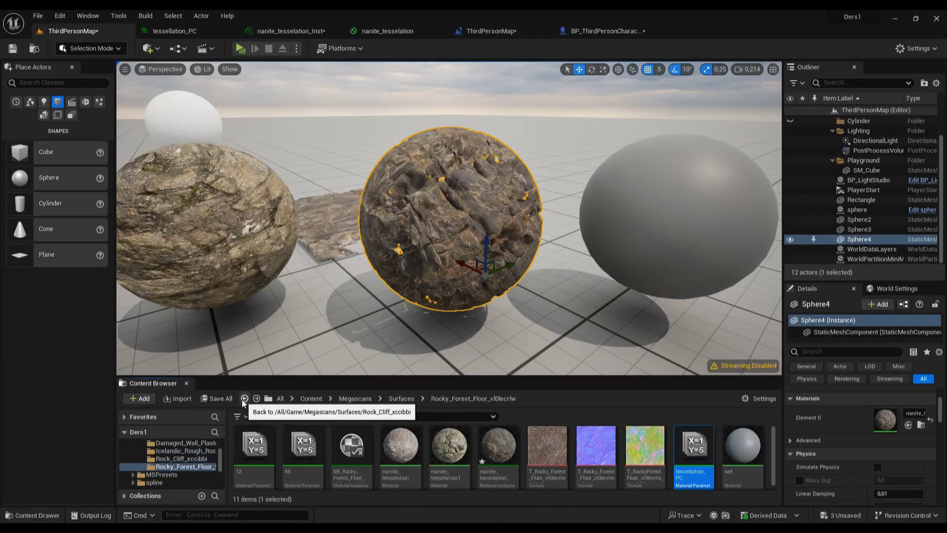
double_click(699, 455)
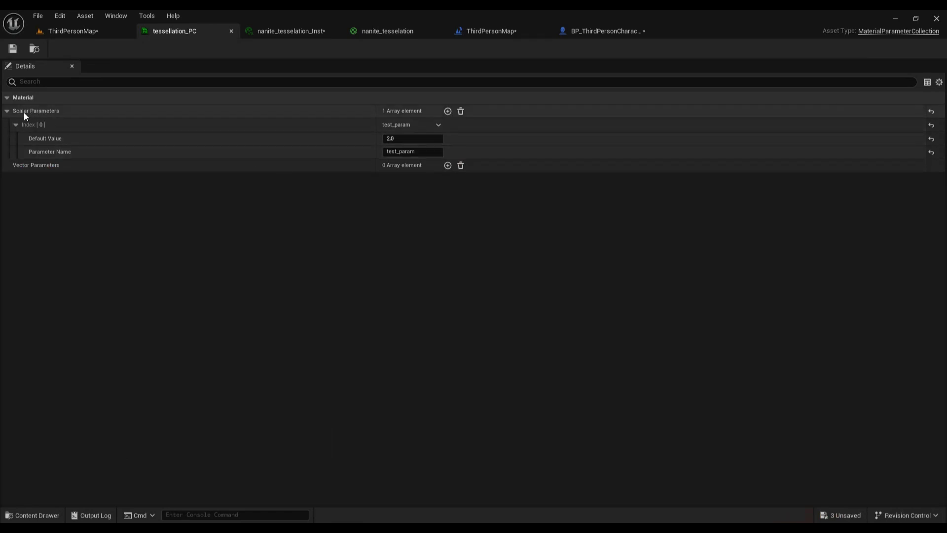
- Connect a Set Scalar Parameter Value node to the Y key's Pressed output
click(573, 31)
drag(343, 197, 402, 200)
text(set scalar)
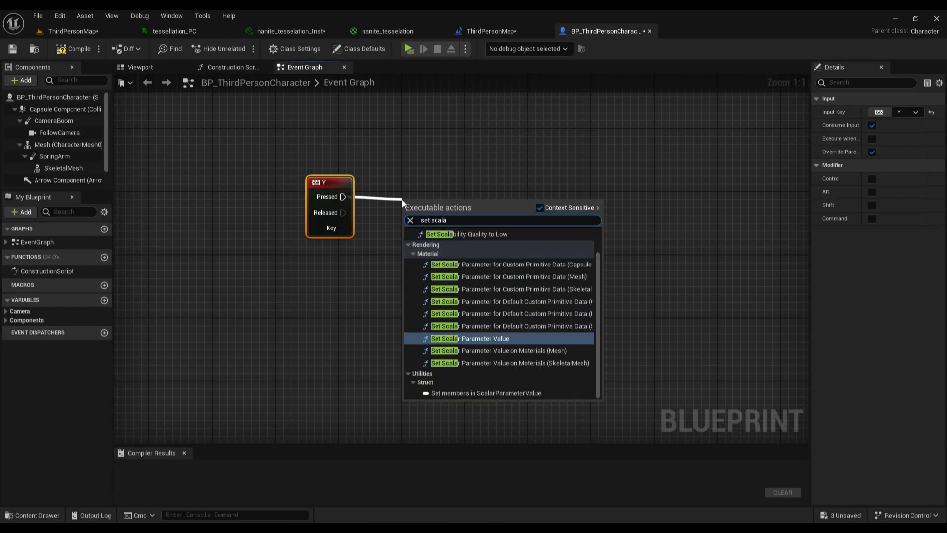
click(496, 325)
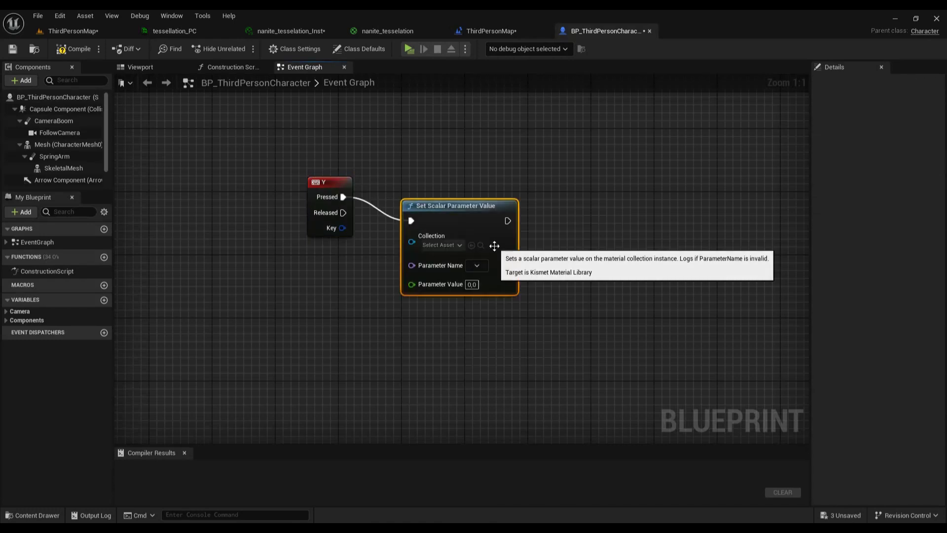
mouse_move(496, 243)
mouse_down()
mouse_move(552, 217)
mouse_move(573, 219)
mouse_up()
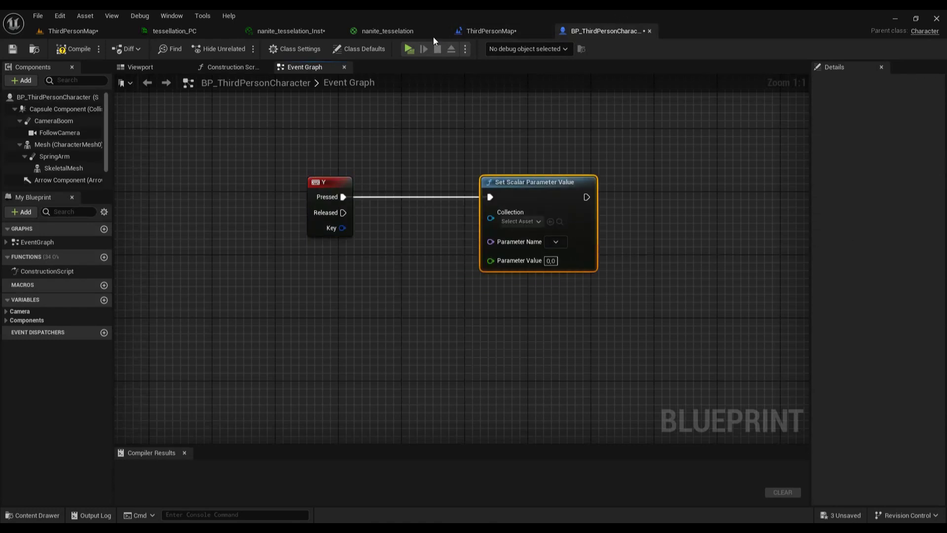
click(108, 17)
- Inspect the tessellation_PC parameter collection, then go back to the character Blueprint
click(71, 31)
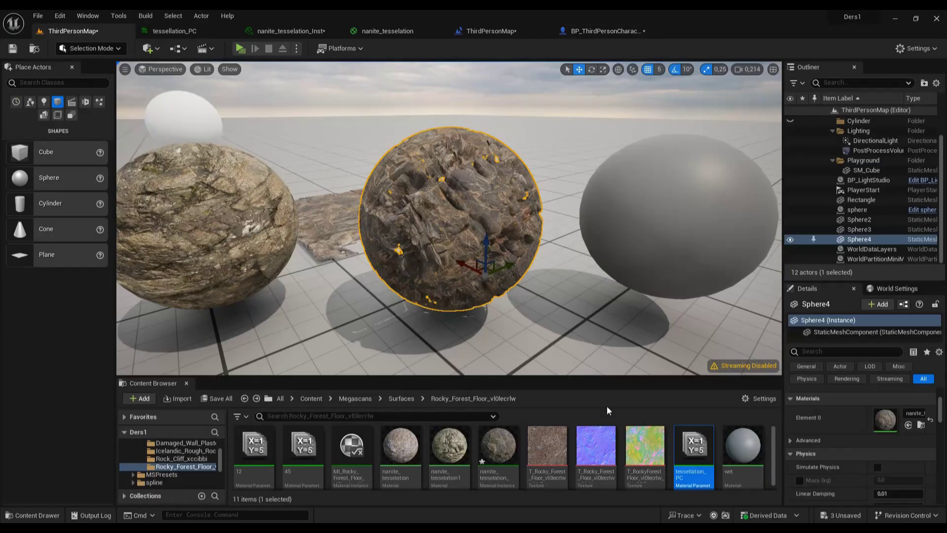
double_click(695, 450)
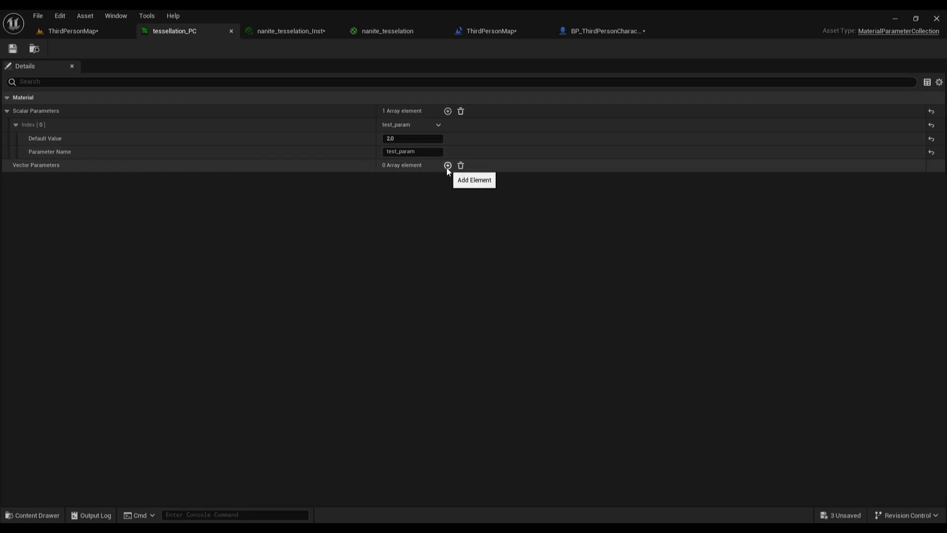
click(609, 29)
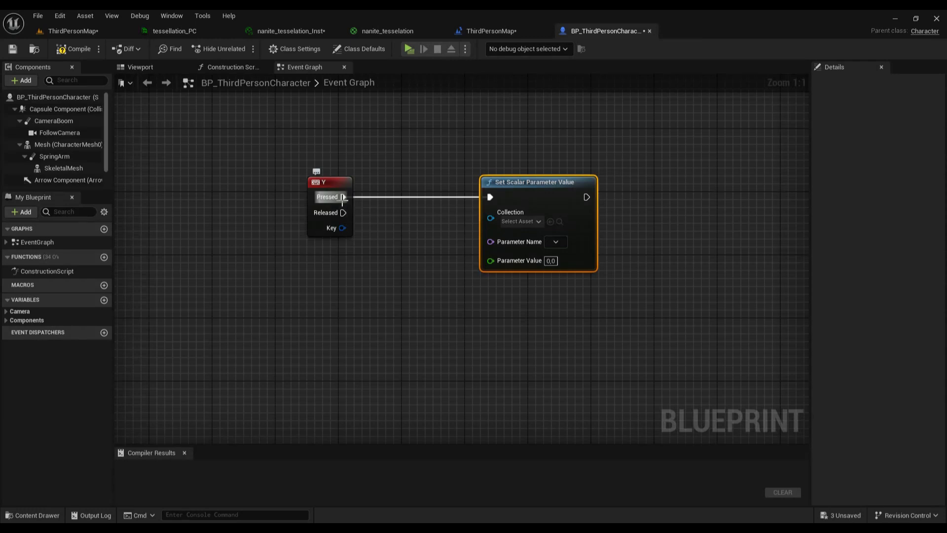
- Add a trial Set Vector Parameter Value node off Y's Pressed, placed below Set Scalar
drag(343, 196, 438, 334)
text(se)
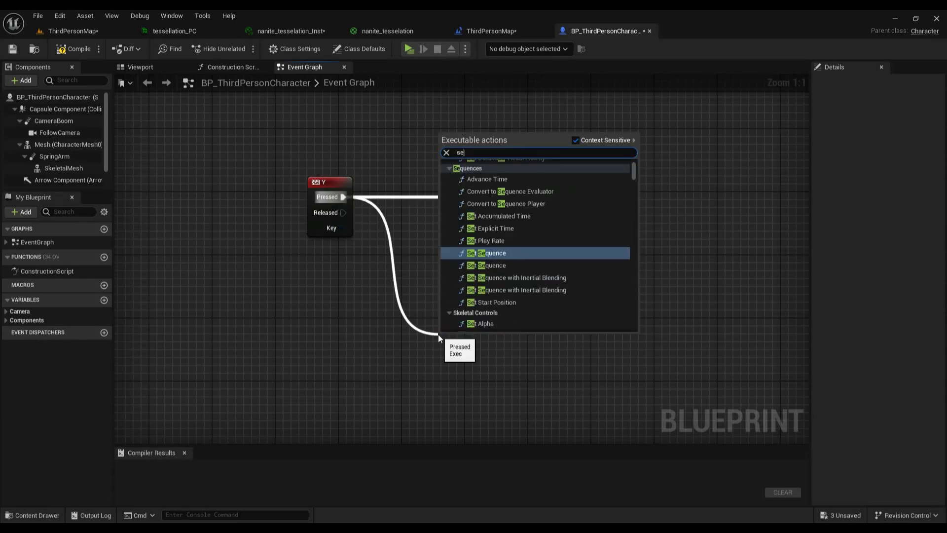
text(t vector)
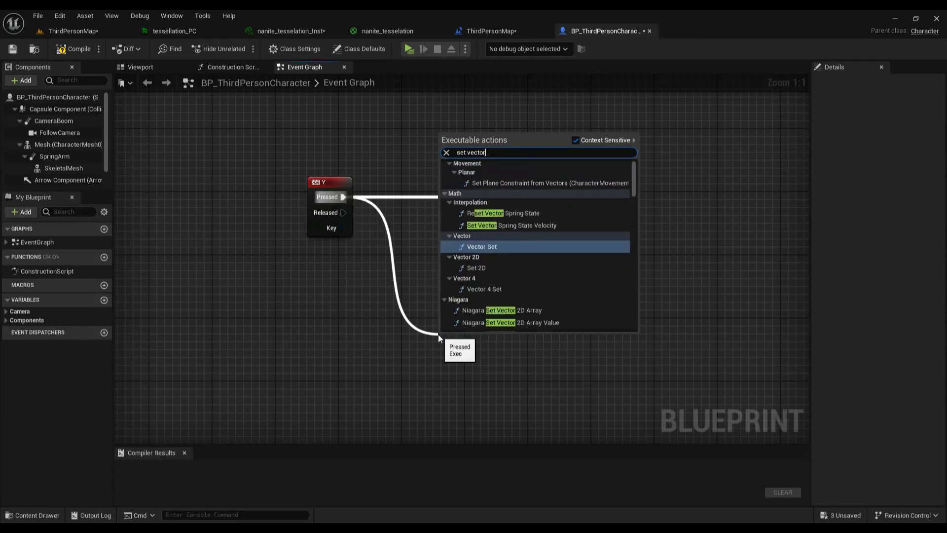
text( pa)
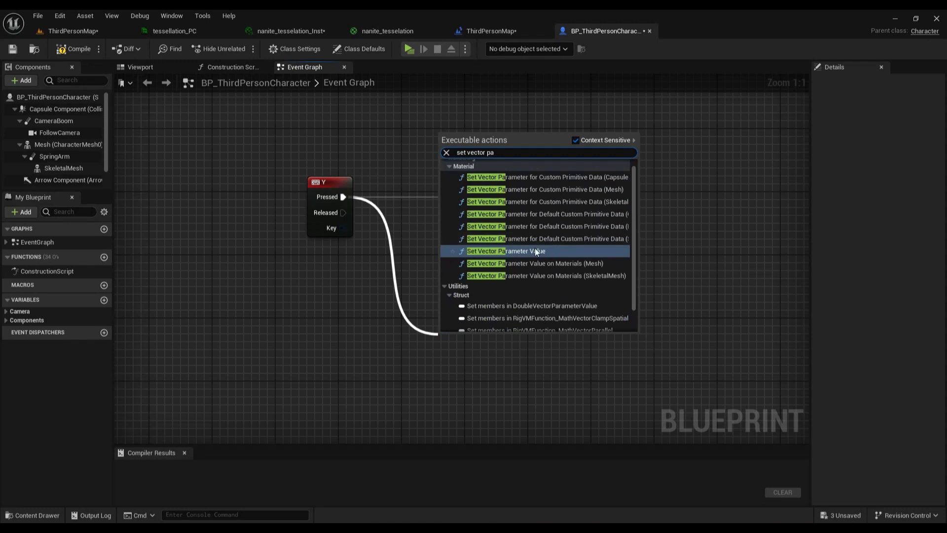
click(535, 249)
drag(516, 334, 564, 288)
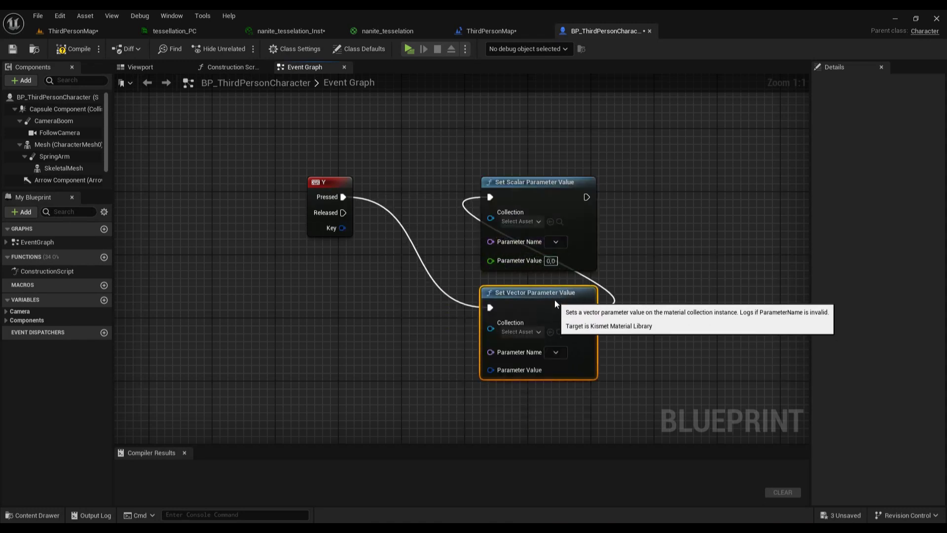
drag(448, 180, 568, 368)
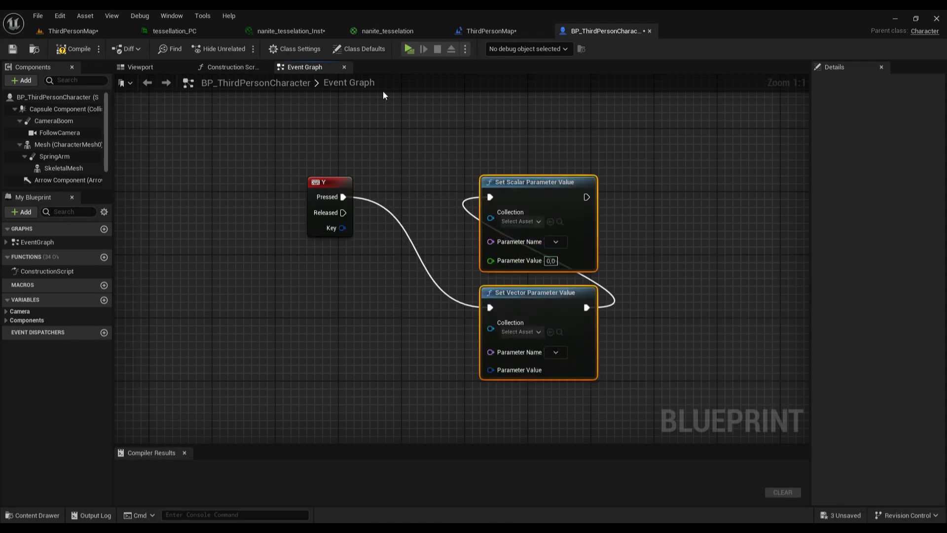
- Check tessellation_PC's scalar parameters, then undo the vector node and its connections
click(167, 31)
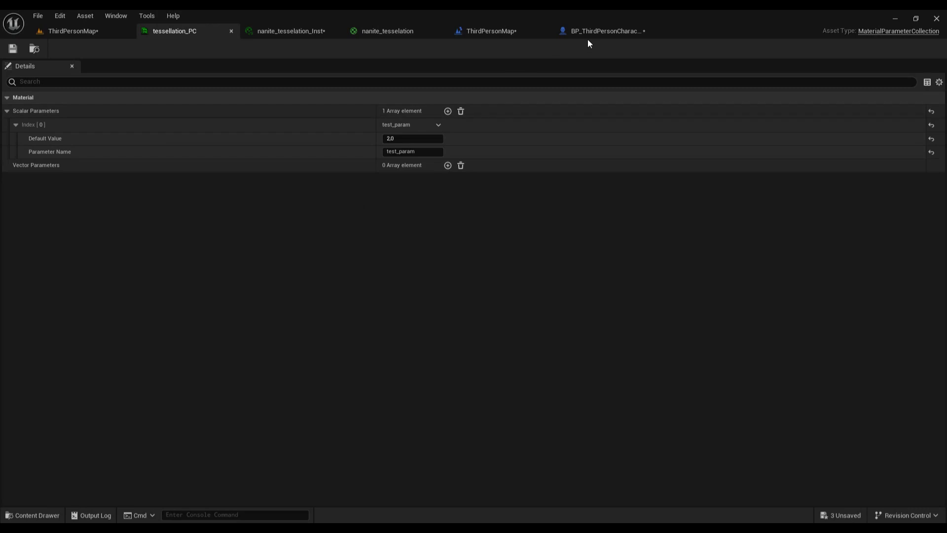
click(602, 30)
key(ctrl+z)
key(ctrl+z)
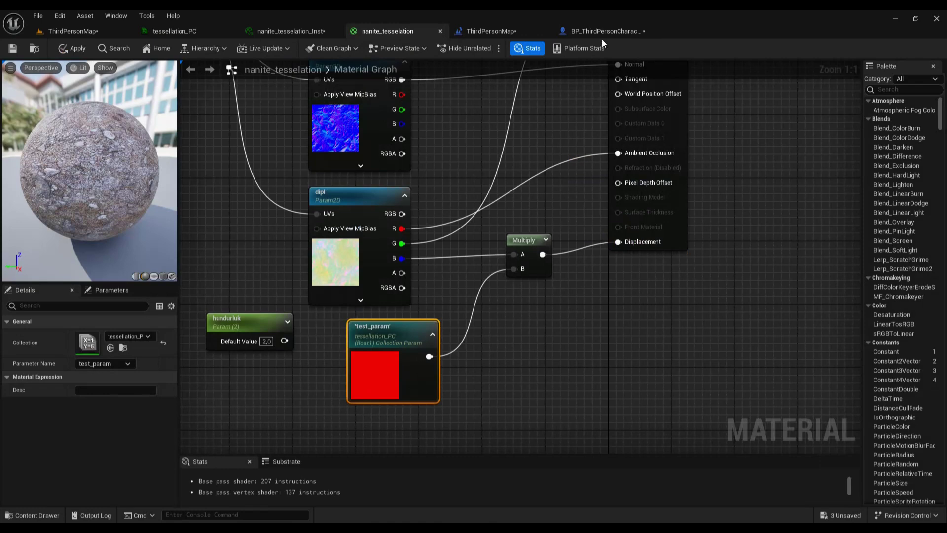
click(609, 29)
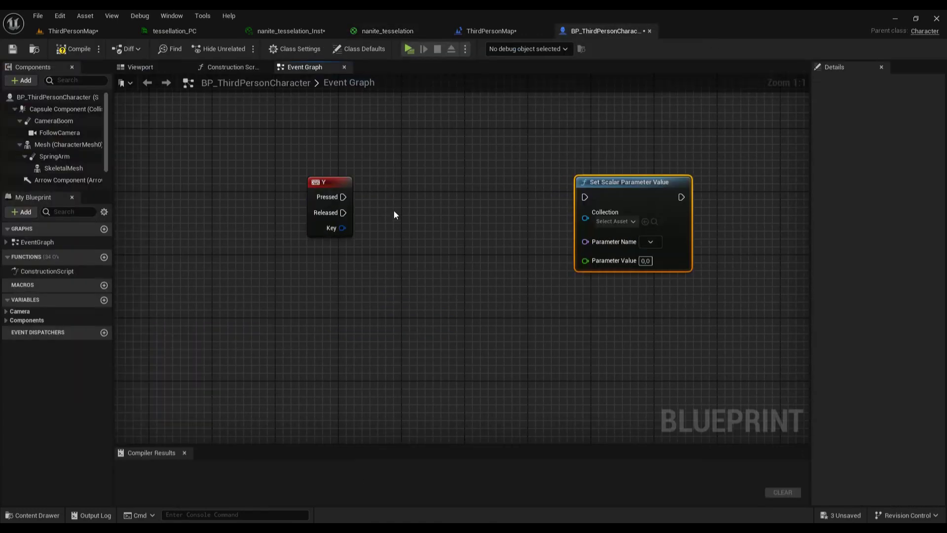
- Add a Timeline node that plays on Y Pressed and reverses on Y Released
drag(344, 197, 407, 201)
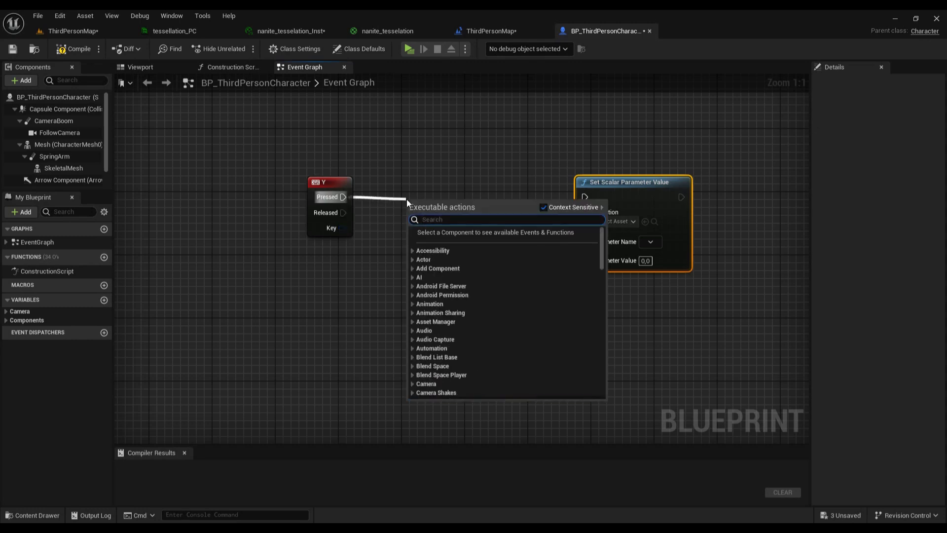
text(timeline)
key(Return)
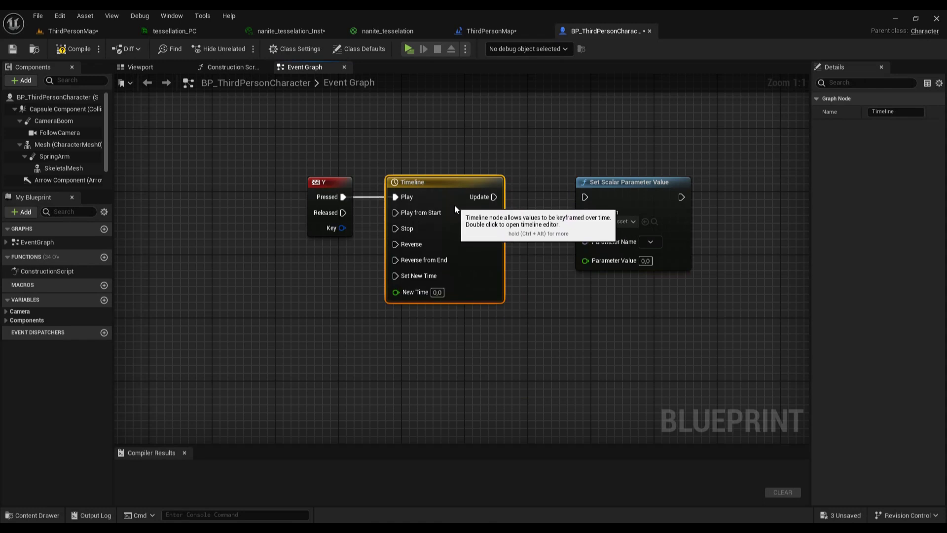
drag(343, 213, 419, 245)
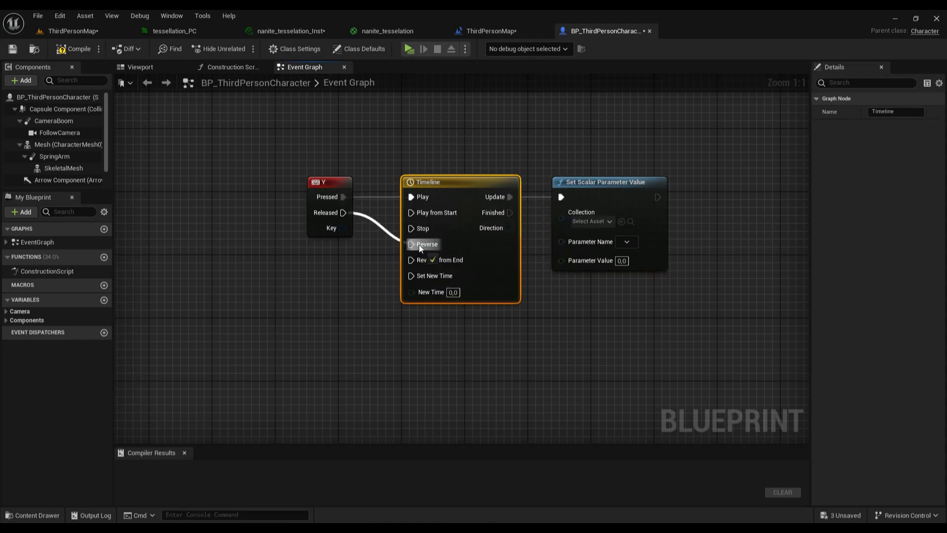
- Nudge the Y key event left and select it to view its Input Key settings
drag(335, 185, 311, 186)
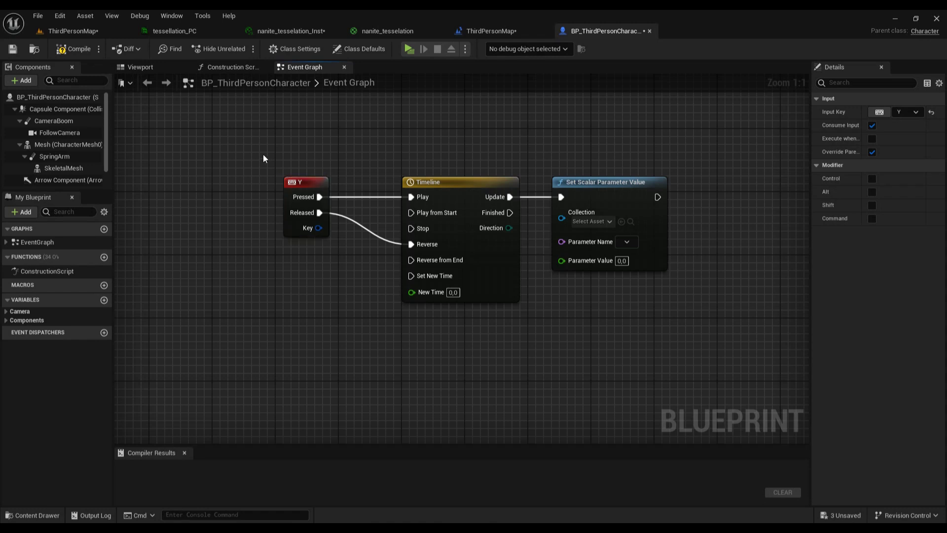
drag(263, 156, 348, 253)
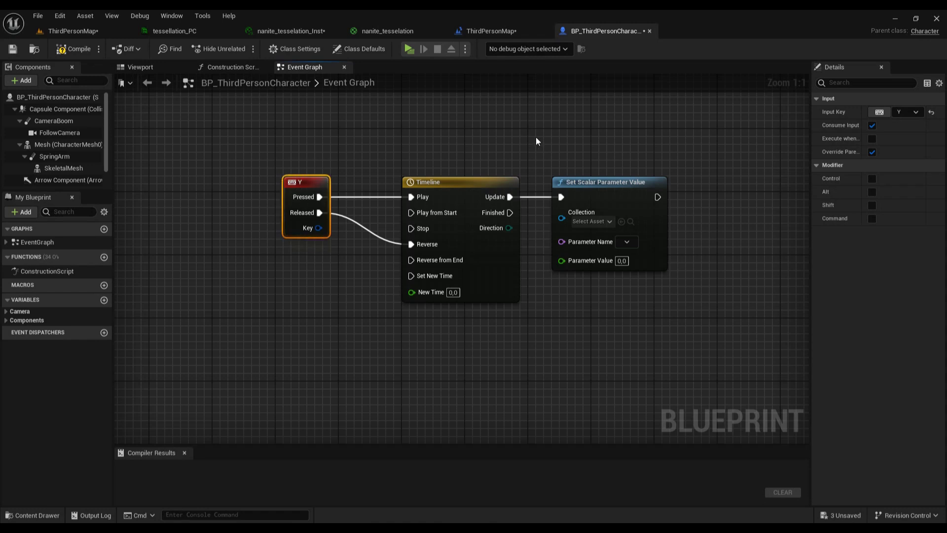
drag(513, 142, 581, 203)
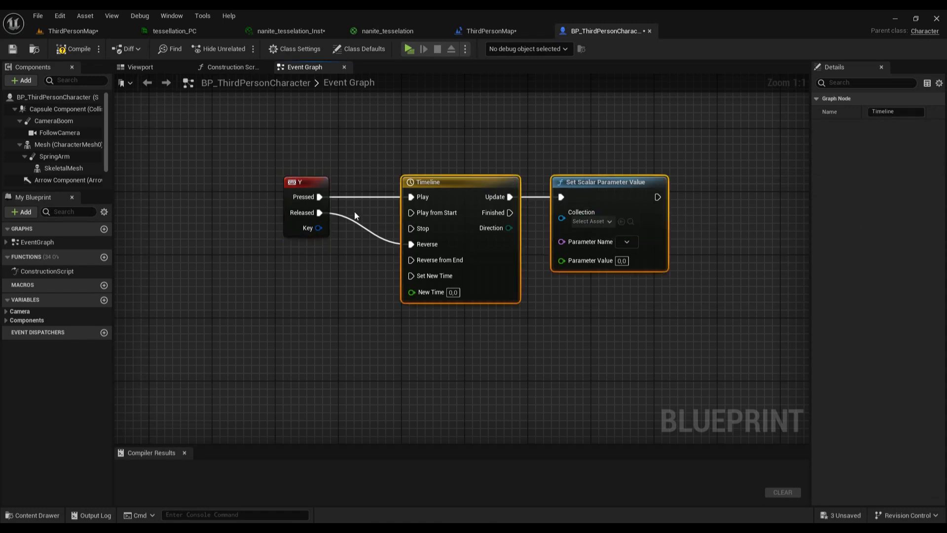
drag(268, 156, 345, 224)
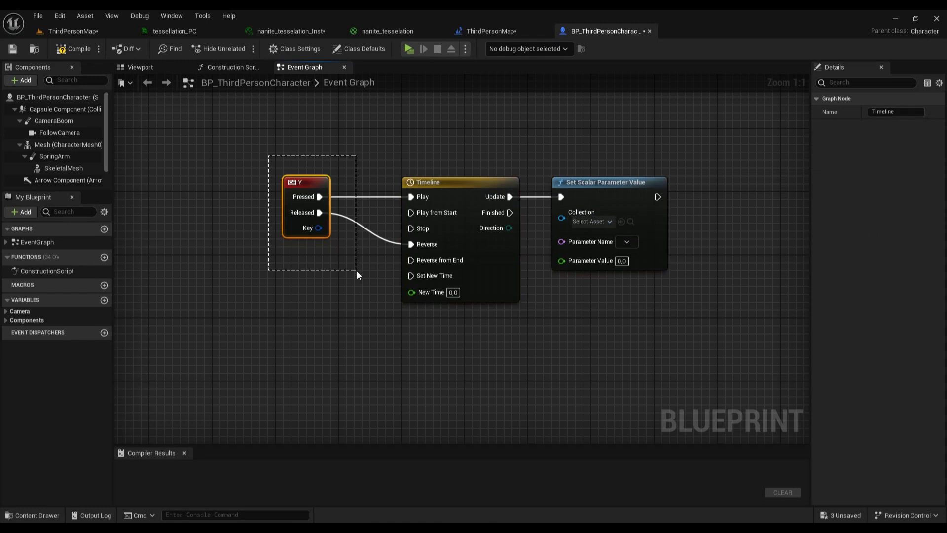
drag(357, 270, 356, 270)
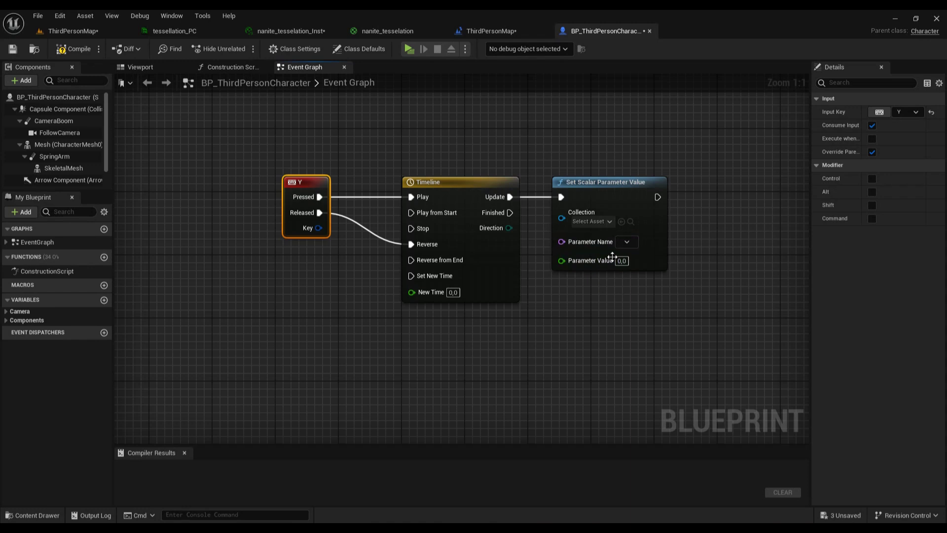
- Point Set Scalar Parameter Value at the tessellation_PC collection and test_param
click(609, 222)
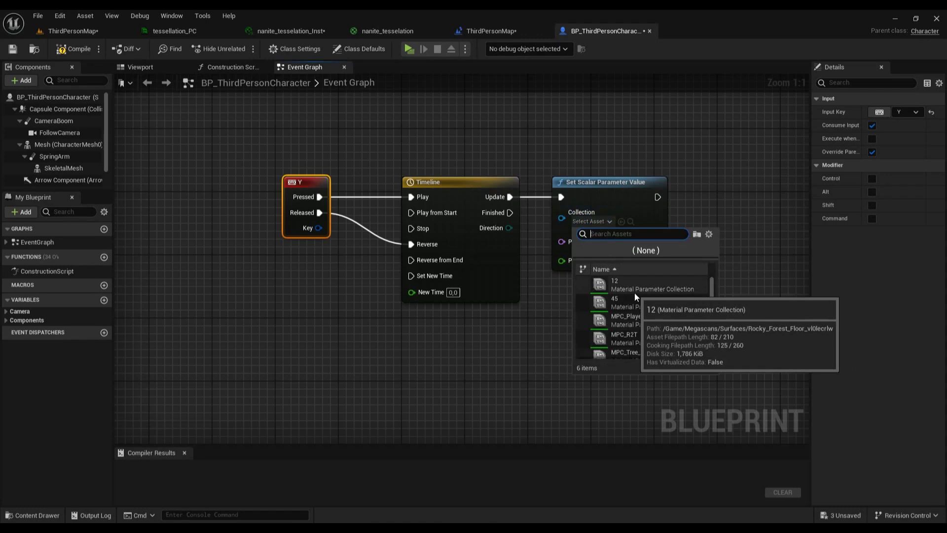
scroll(650, 350, down, 1)
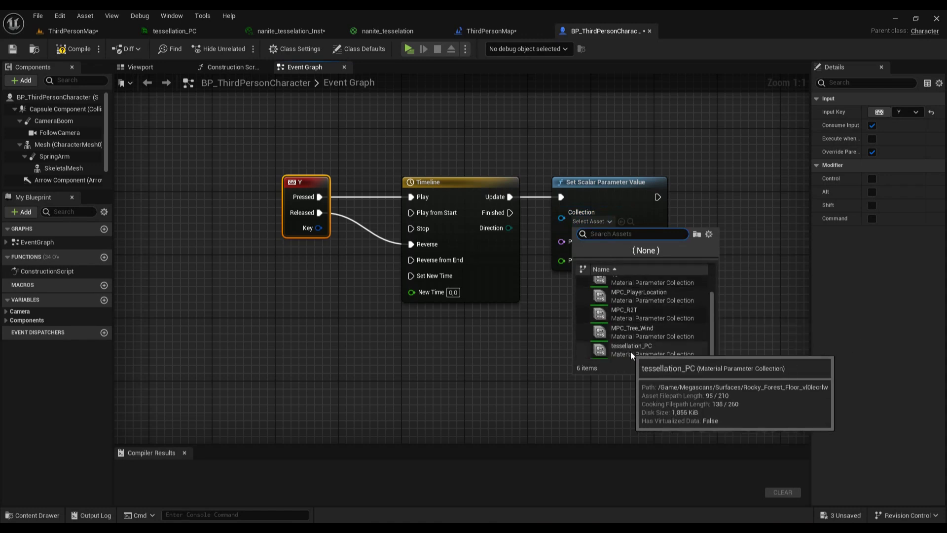
click(652, 349)
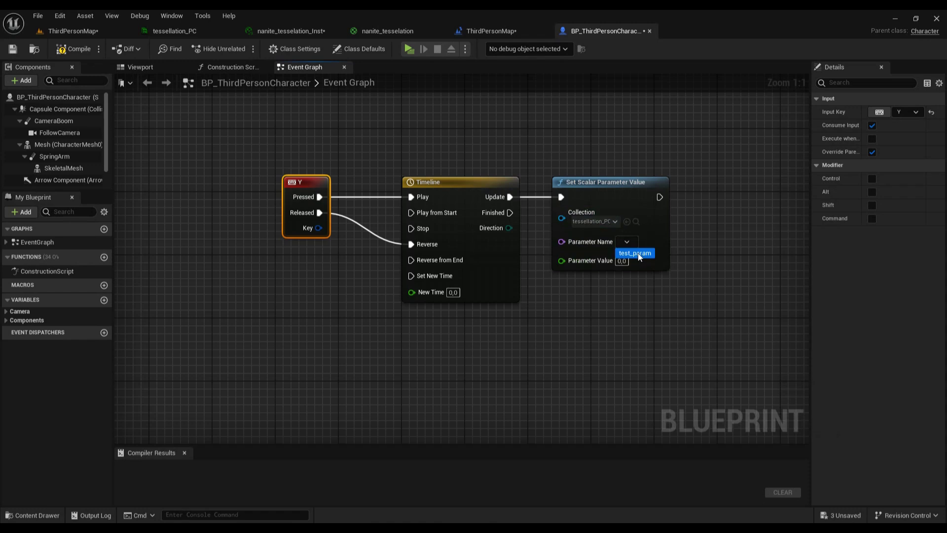
click(635, 255)
- Review test_param in tessellation_PC, then reselect test_param as the node's parameter name
click(176, 31)
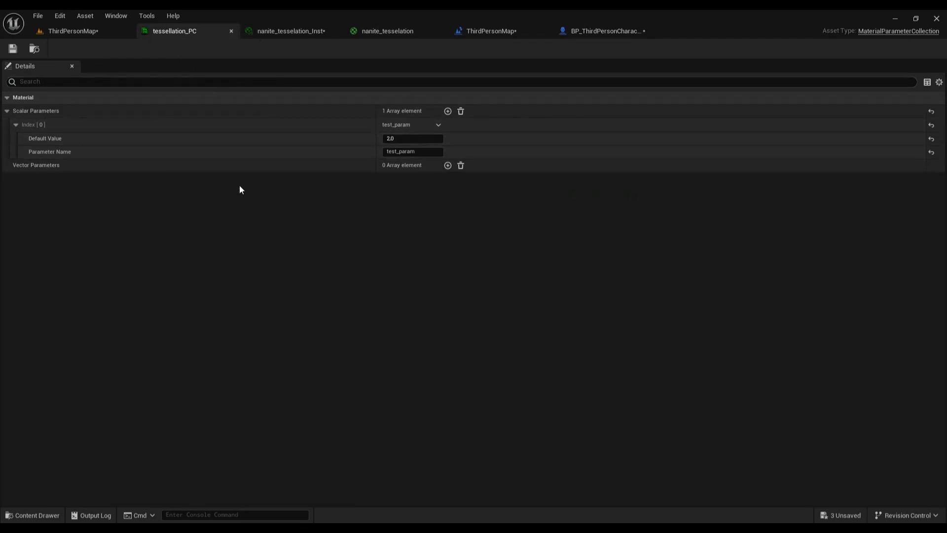
click(17, 125)
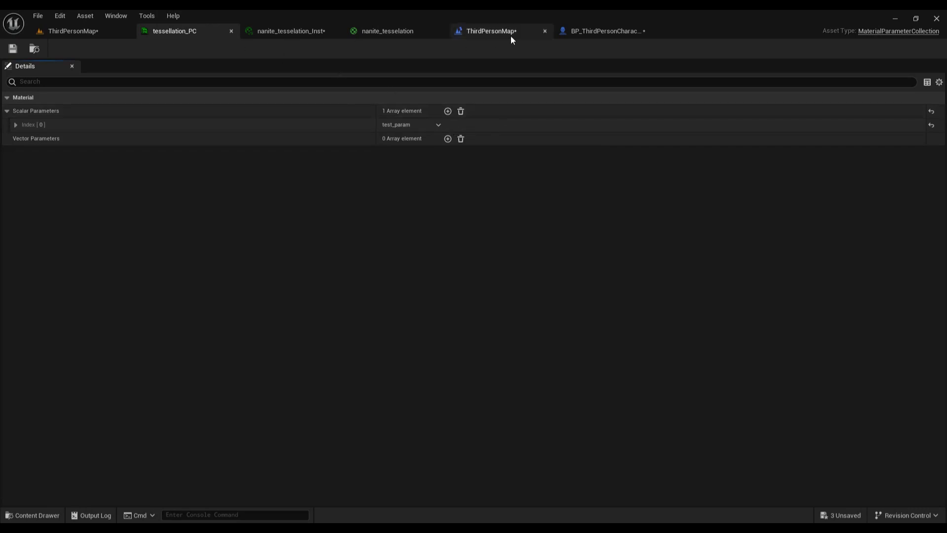
click(622, 30)
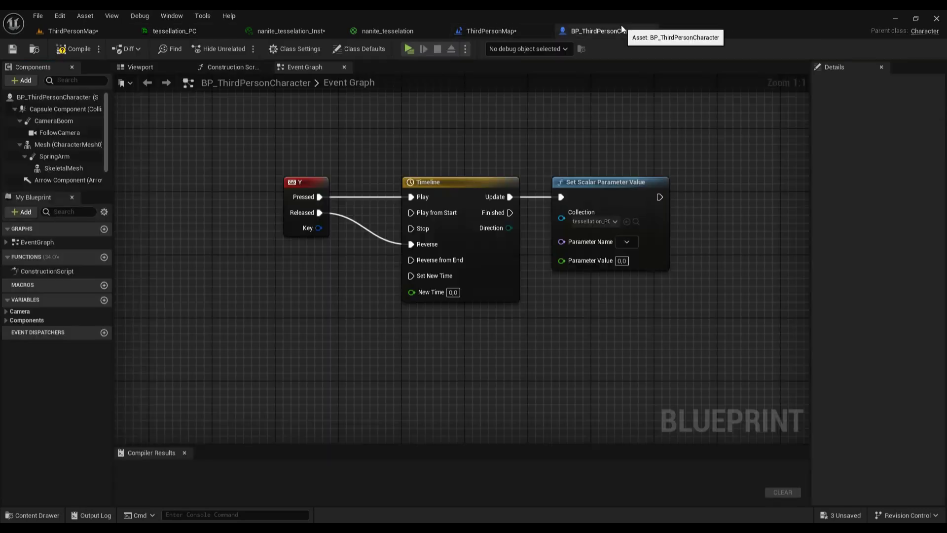
click(626, 241)
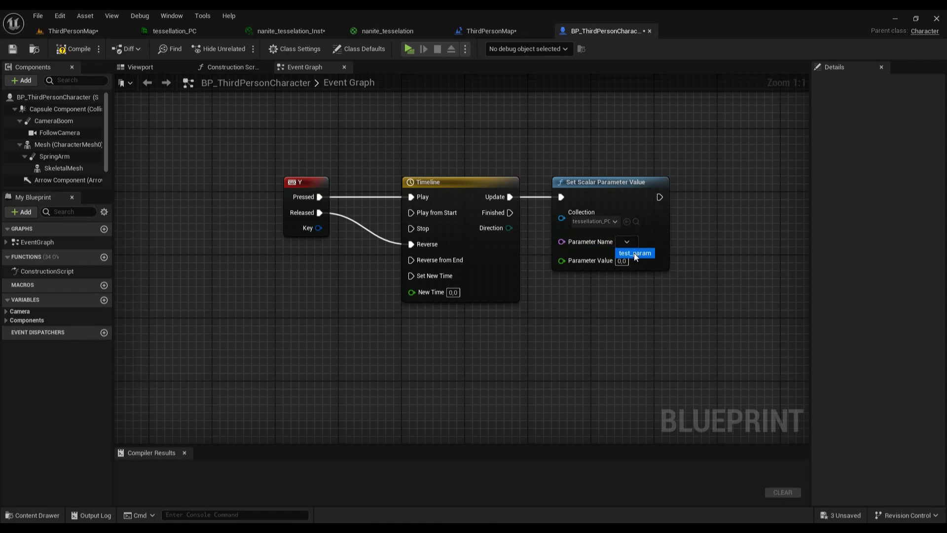
click(635, 253)
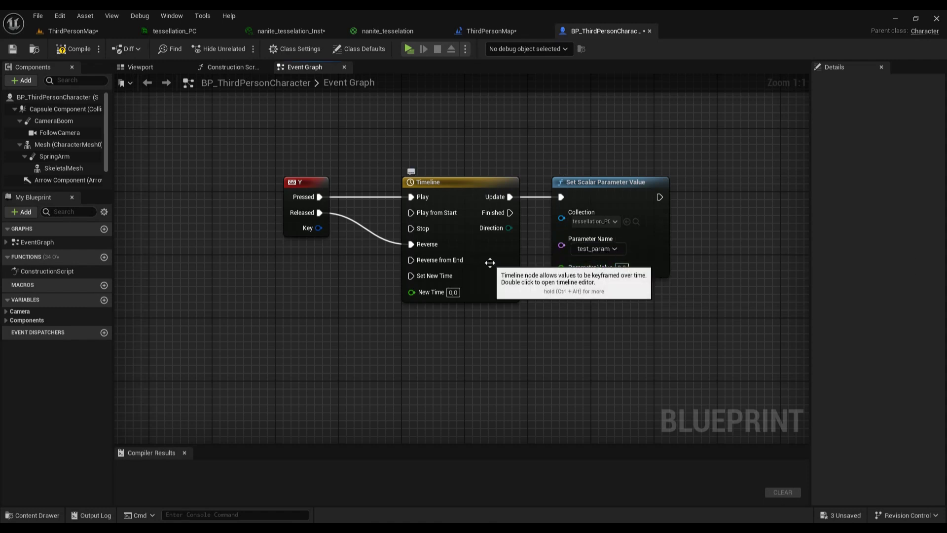
- Add a float track to the Timeline with two keys on its curve
double_click(490, 263)
click(135, 96)
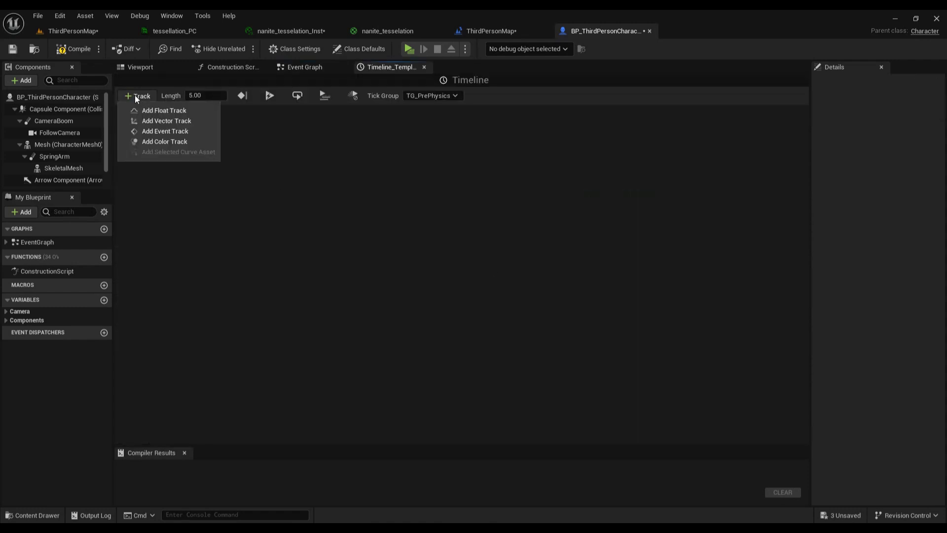
click(161, 113)
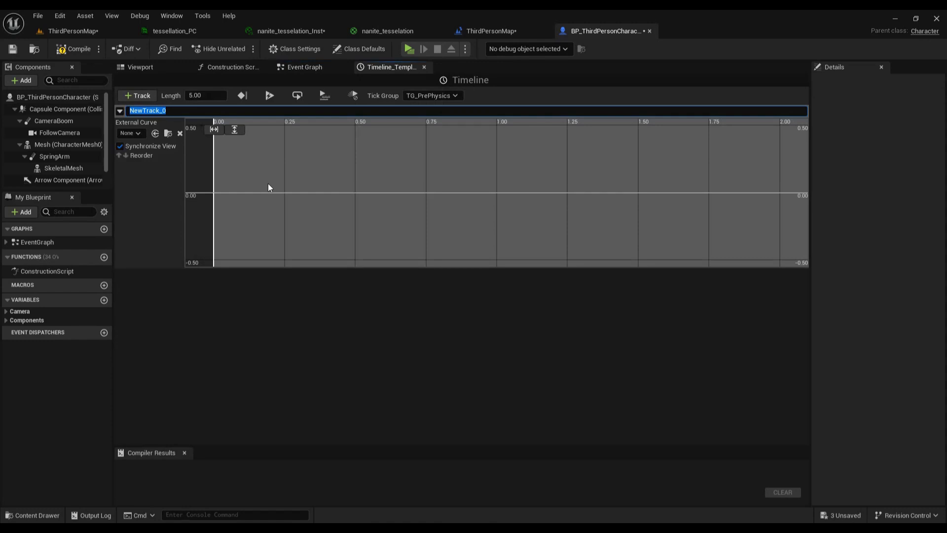
shift+click(259, 185)
shift+click(457, 160)
drag(457, 160, 457, 154)
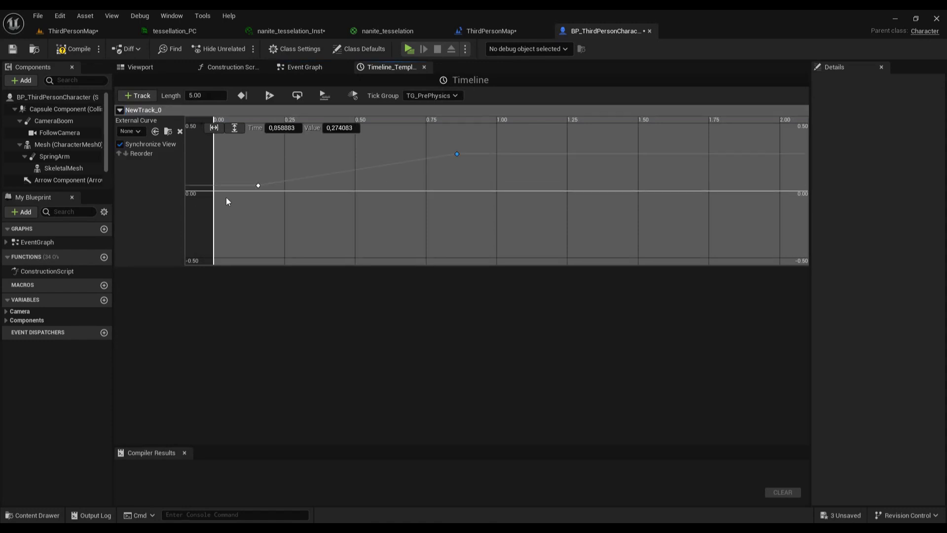
- Set the first key's value to 2.0, checking test_param's default in tessellation_PC
click(258, 186)
click(288, 128)
click(337, 127)
text(2,0)
key(Return)
click(182, 35)
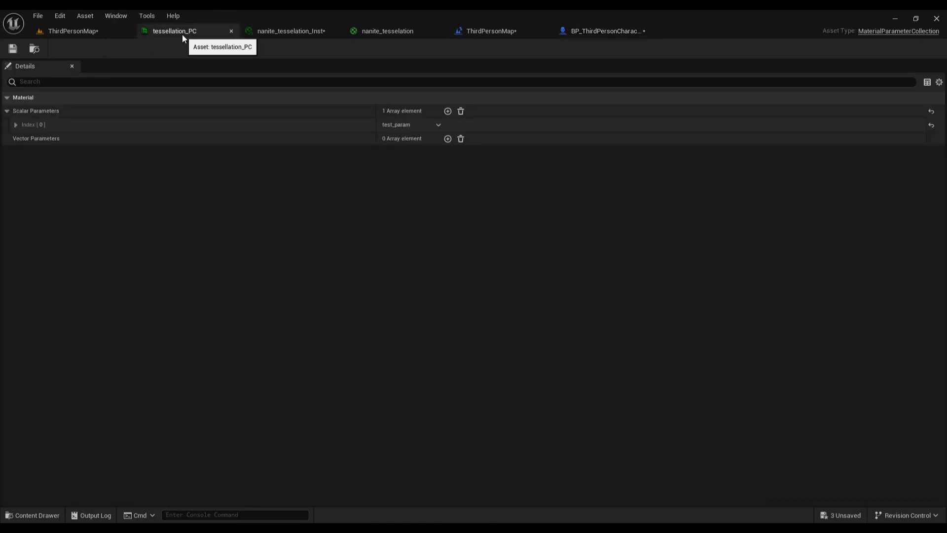
click(16, 126)
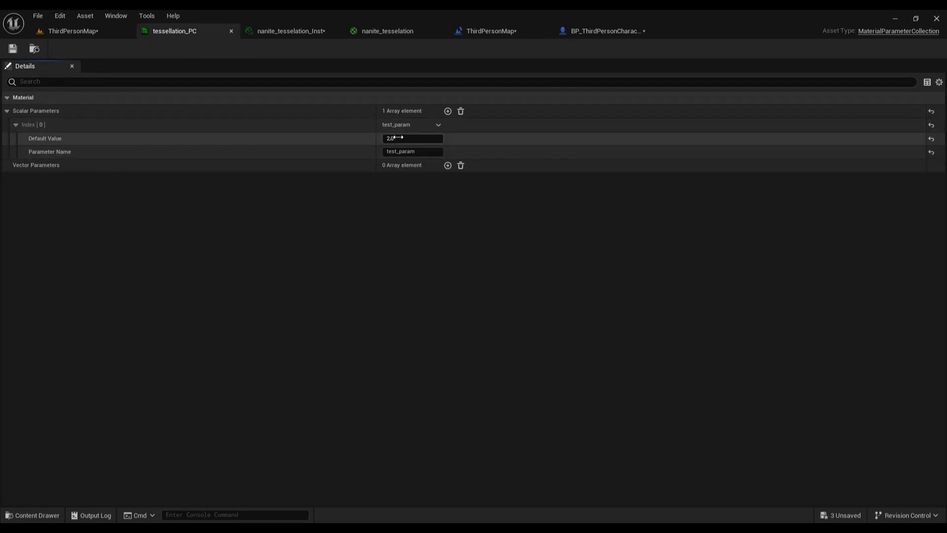
click(596, 30)
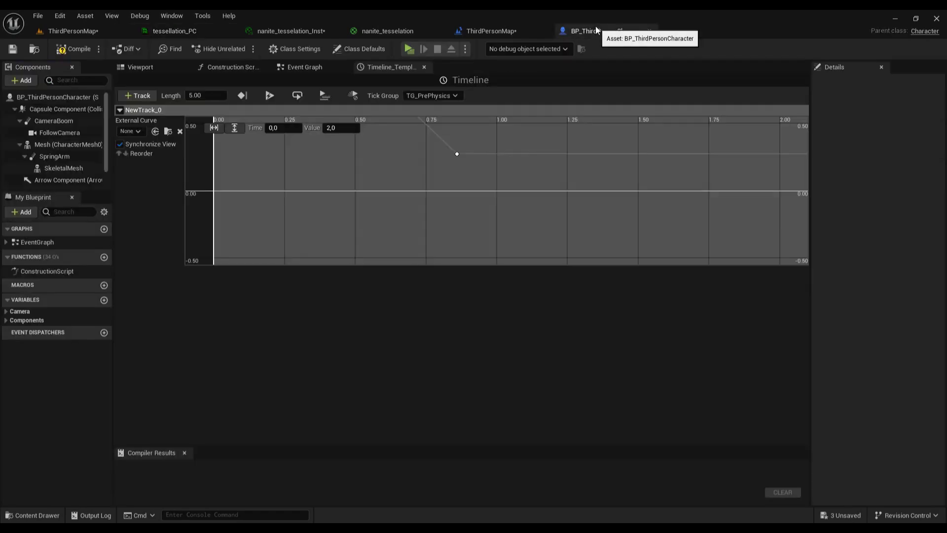
- Set the second key to time 2.0 with value 0.8
click(457, 154)
click(283, 128)
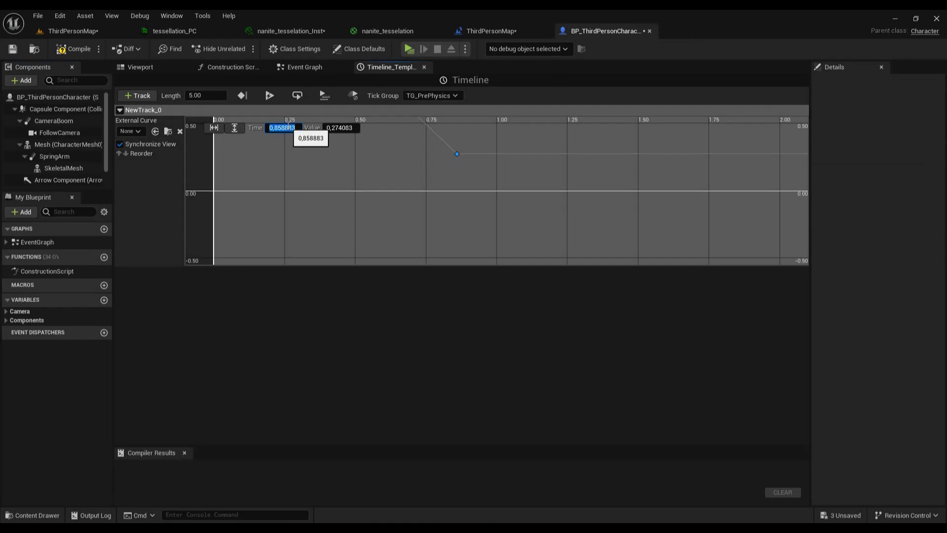
text(2,0)
key(Tab)
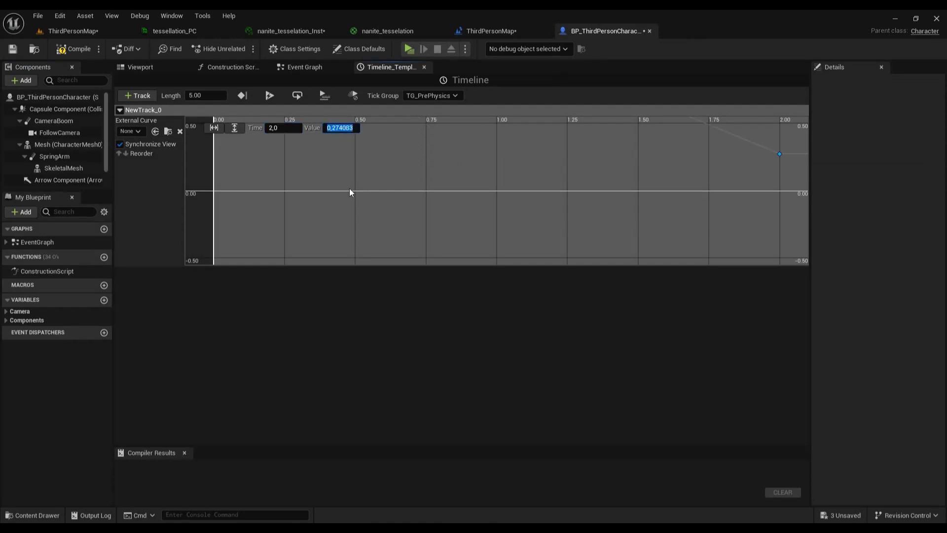
text(0,8)
key(Return)
- Make both keys interpolate smoothly and have the Timeline end at its last keyframe
click(214, 128)
click(235, 128)
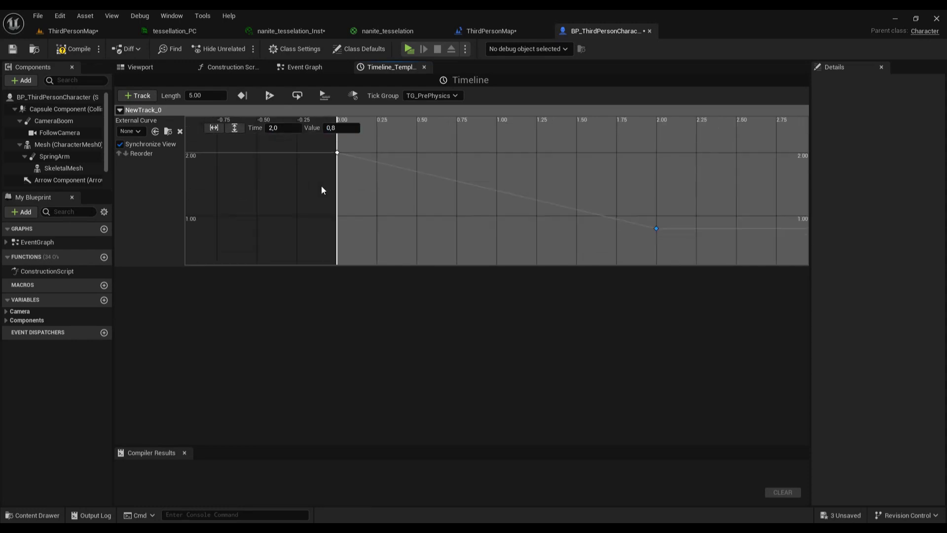
drag(362, 157, 651, 258)
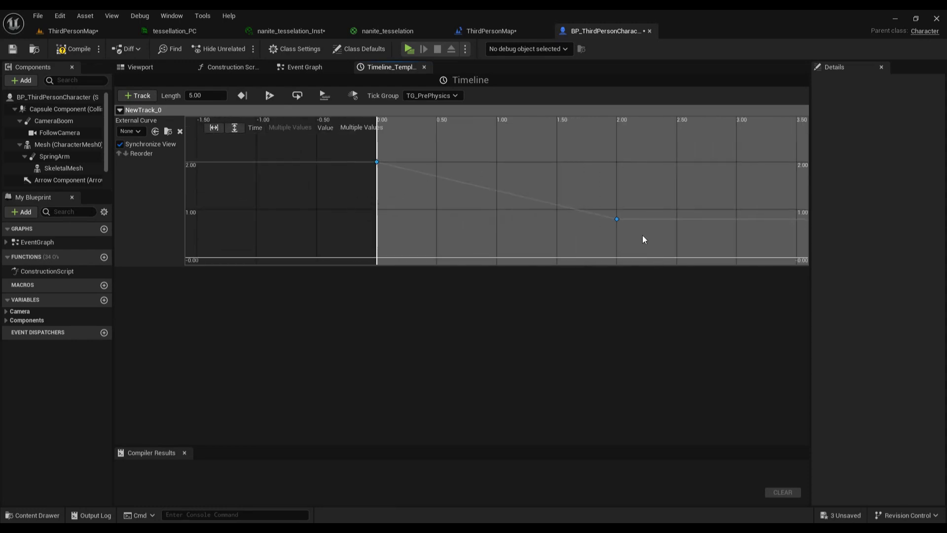
right_click(618, 219)
click(629, 240)
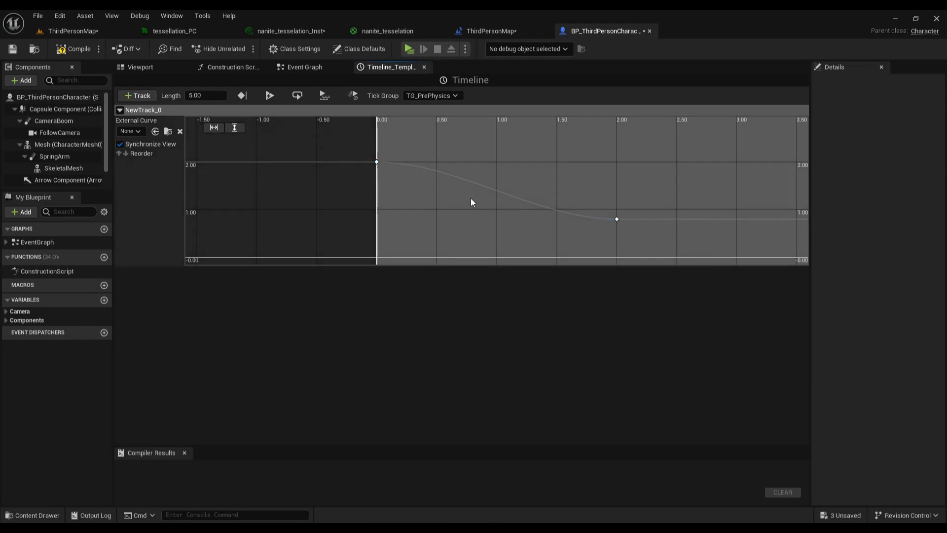
click(244, 95)
- Wire the Timeline's New Track 0 into Parameter Value and compile the Blueprint
click(304, 67)
right_drag(496, 301, 411, 292)
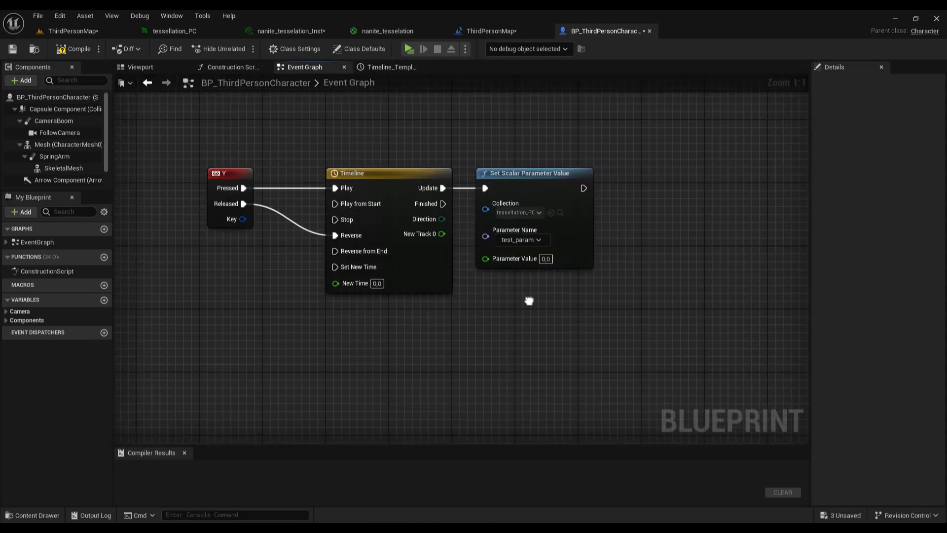
mouse_move(433, 234)
mouse_down()
mouse_move(478, 279)
mouse_move(479, 260)
mouse_up()
click(61, 50)
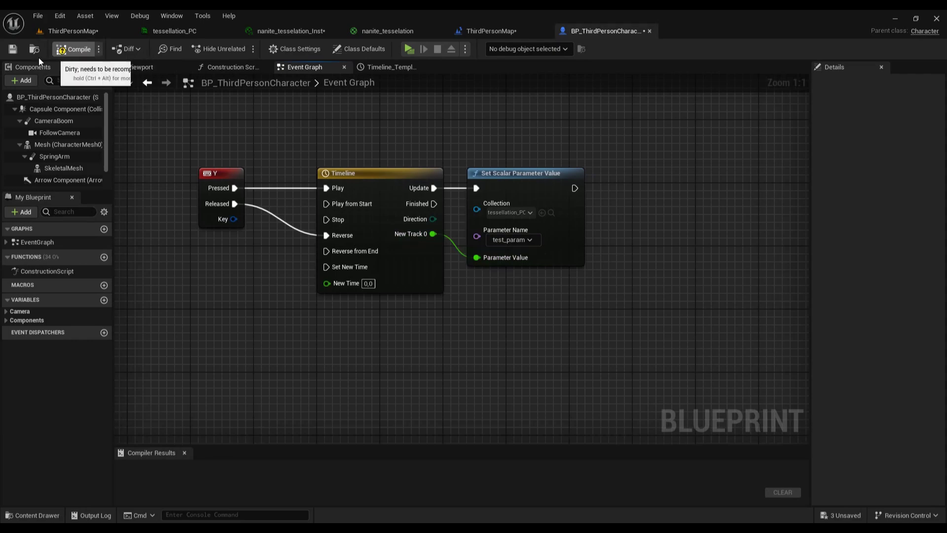
- Play-test the level, walking the character around the spheres to see the tessellation change
click(57, 33)
key(w)
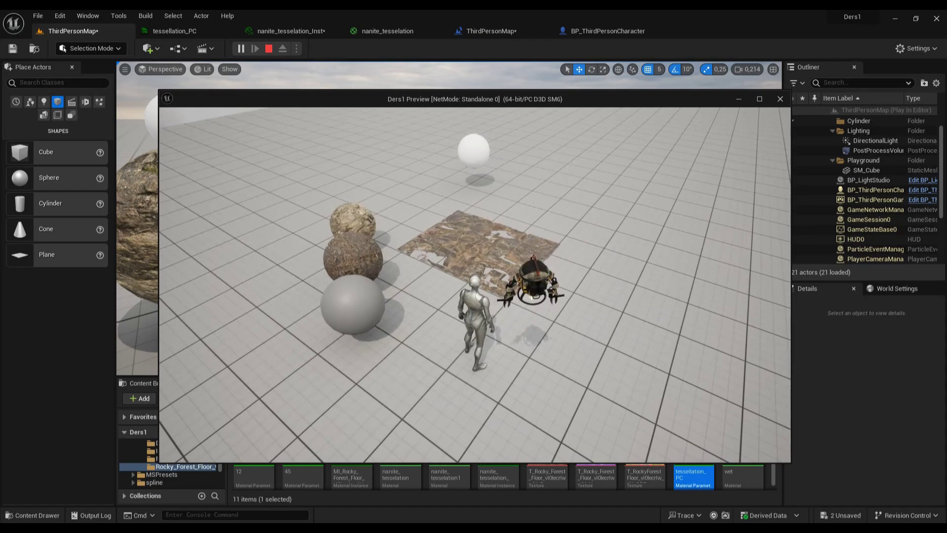
key(a)
key(a)
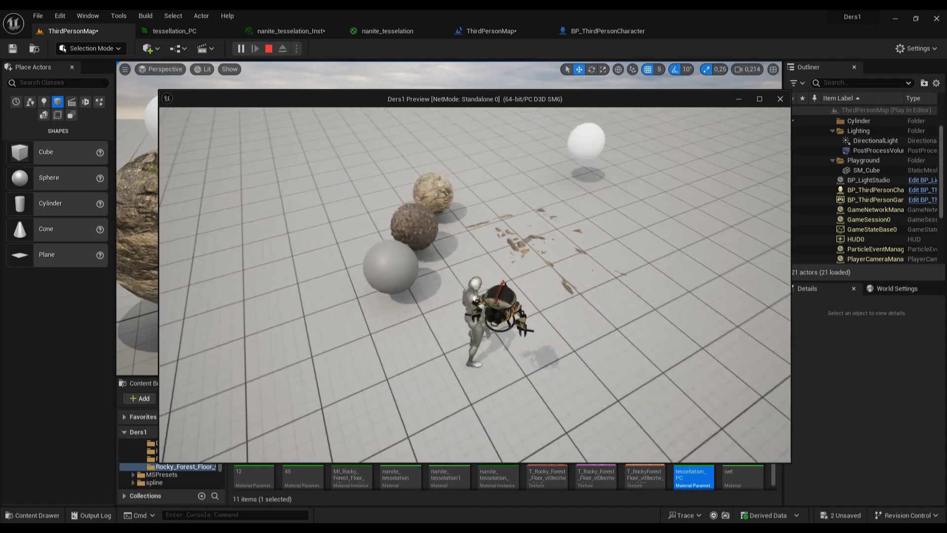
key(w)
key(a)
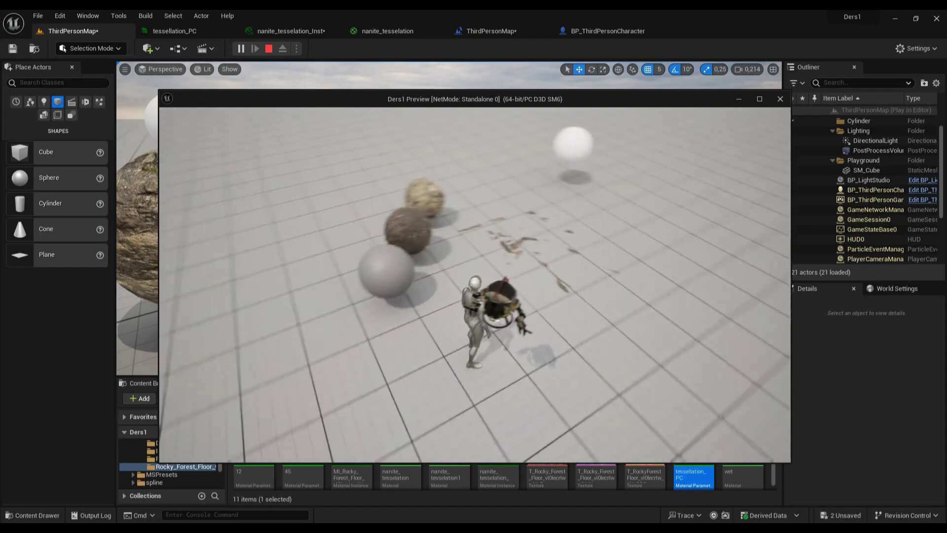
key(w)
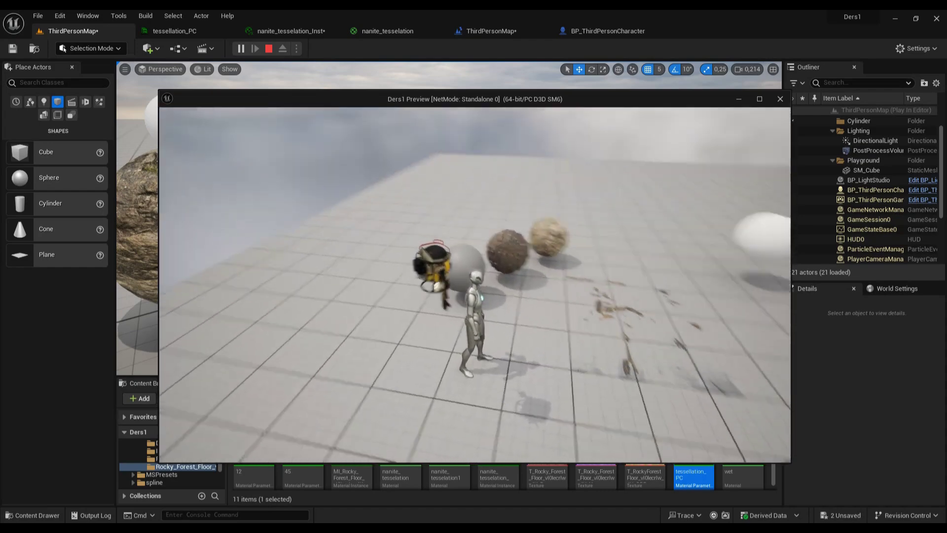
key(s)
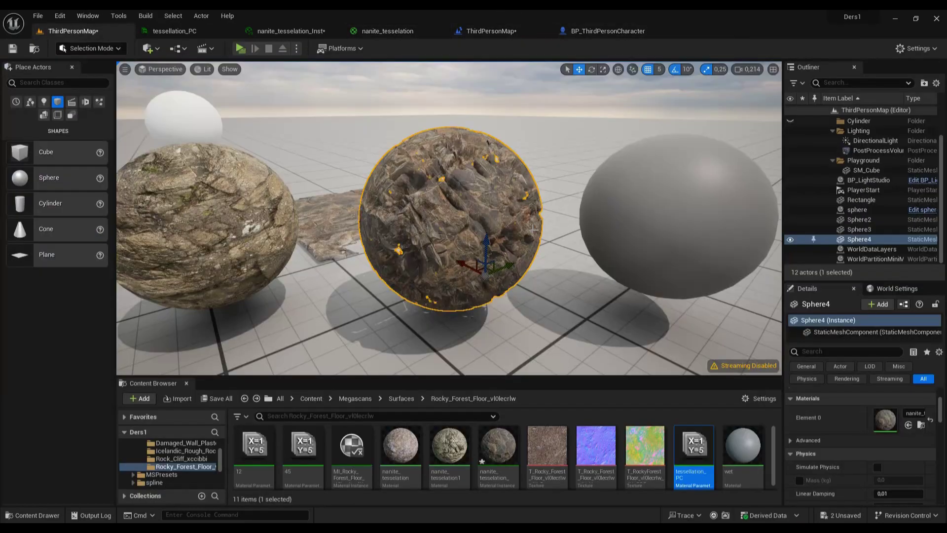
- Look around the spheres, enlarge the Content Browser, and open the tessellation_PC asset
right_drag(534, 230, 535, 230)
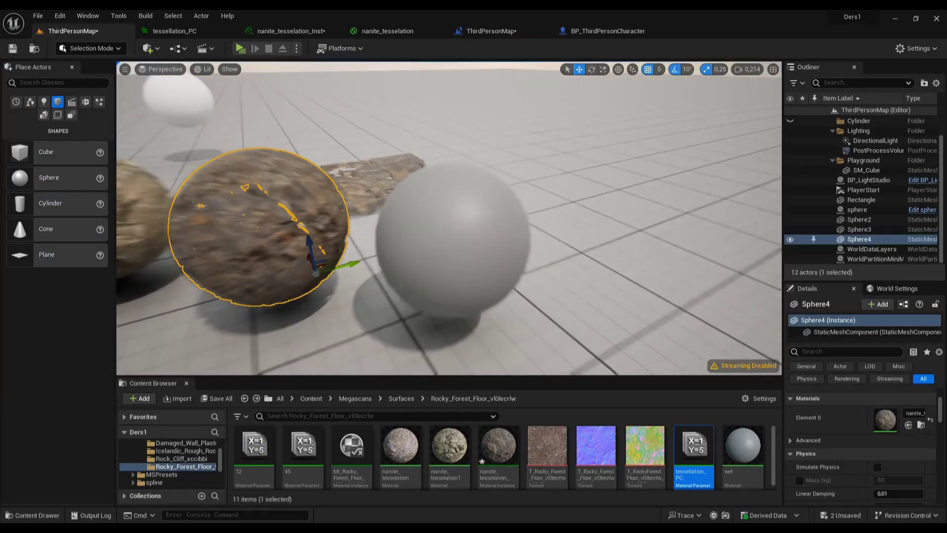
right_drag(529, 212, 529, 213)
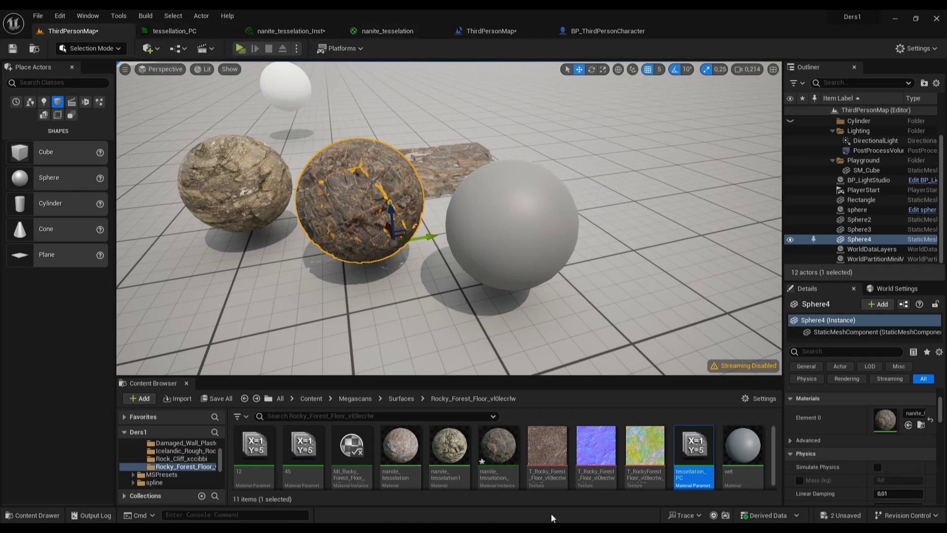
scroll(596, 447, down, 1)
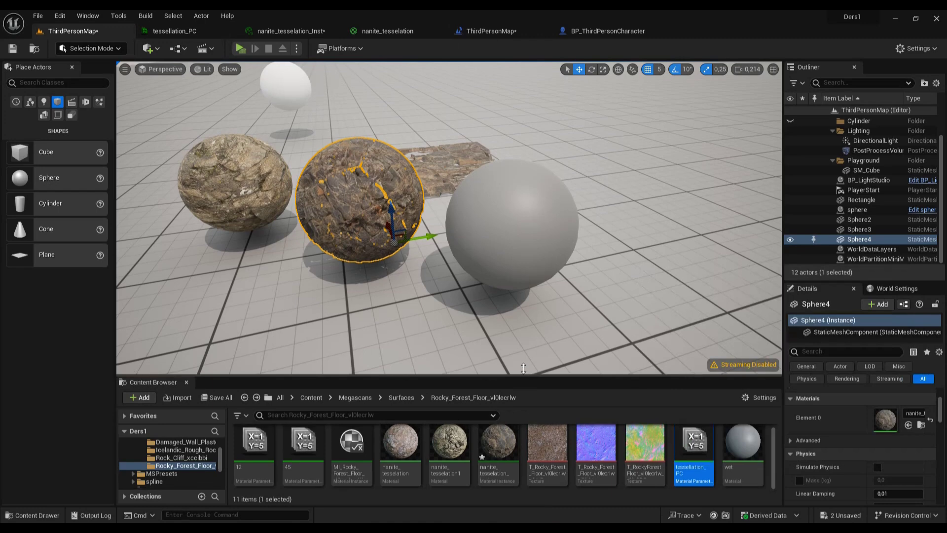
drag(525, 380, 493, 326)
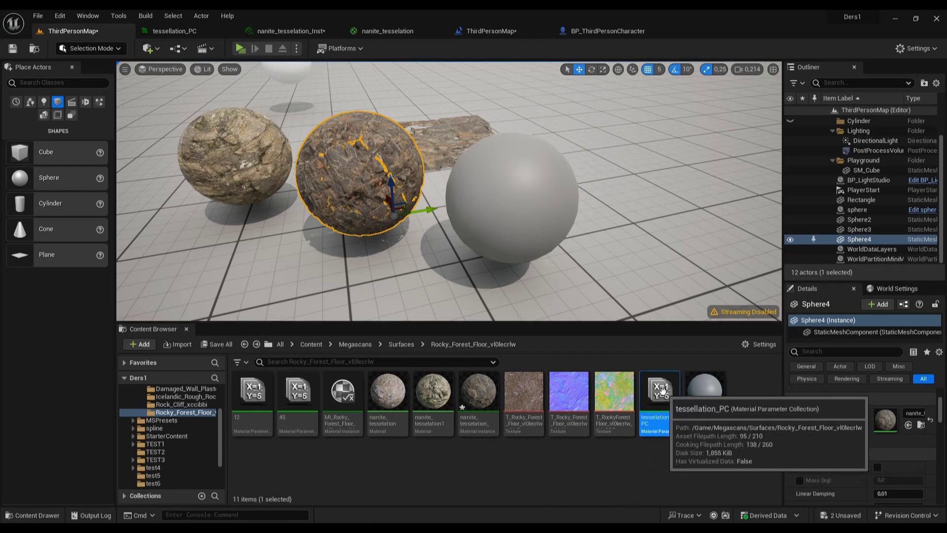
double_click(662, 390)
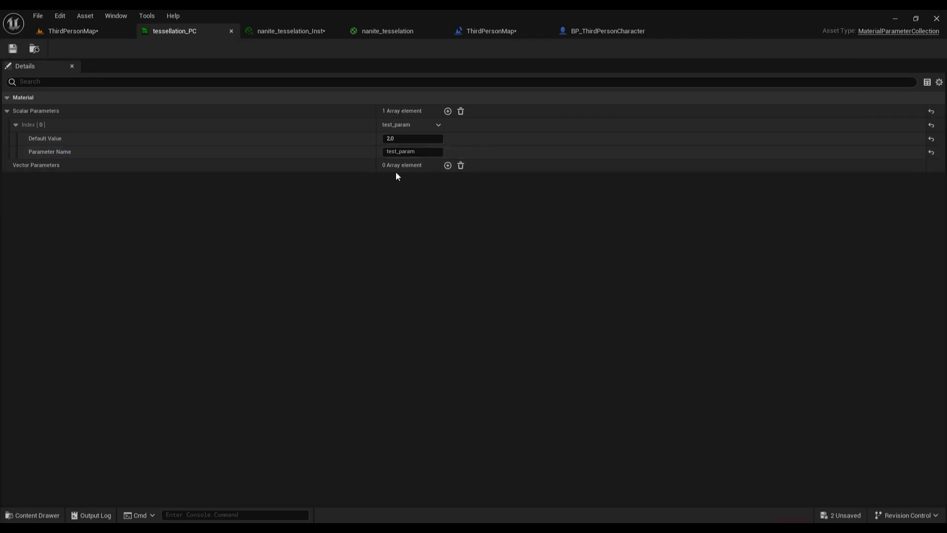
- Add a vector parameter named reng with a dark grey default and save tessellation_PC
click(448, 166)
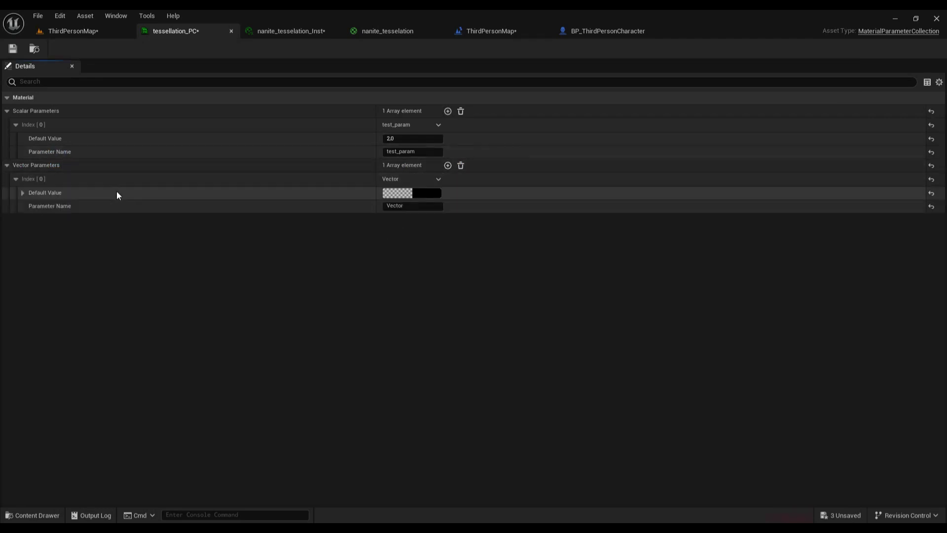
click(429, 193)
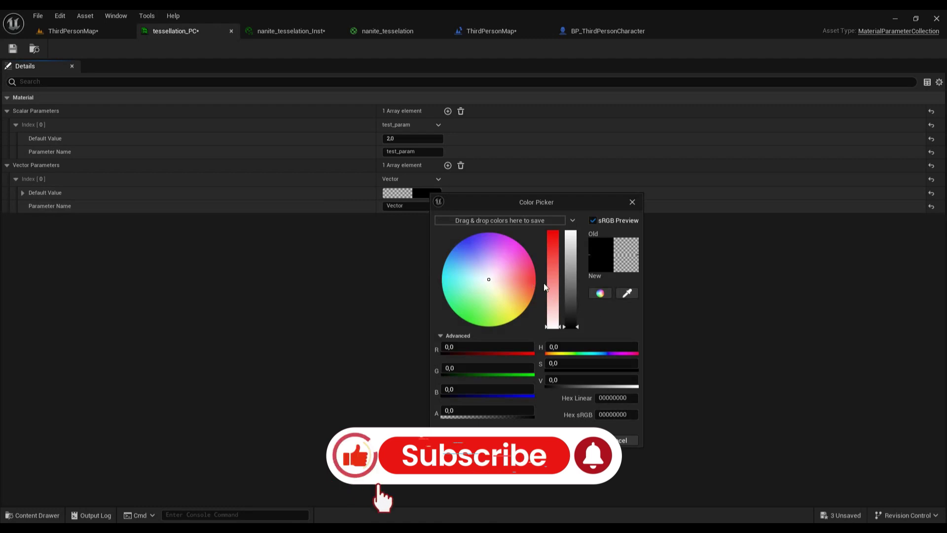
drag(570, 321, 571, 313)
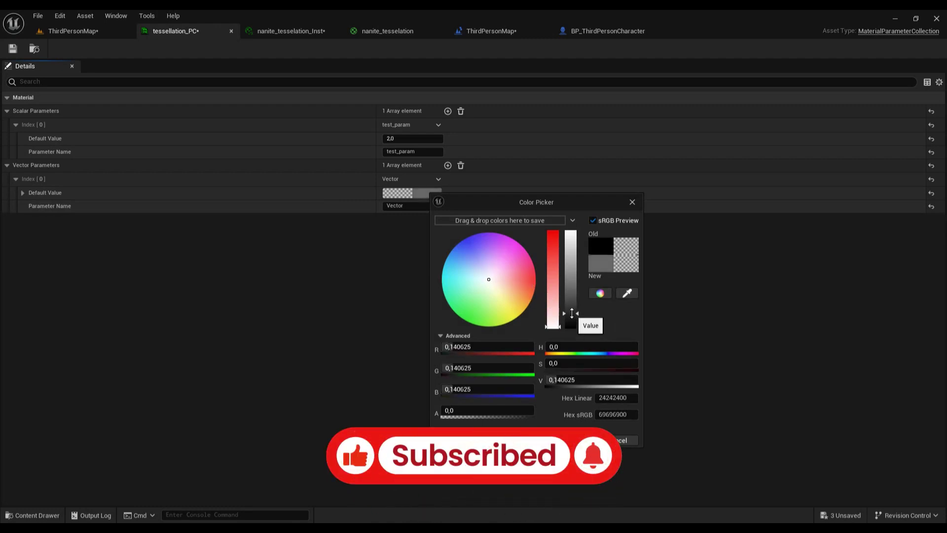
click(405, 217)
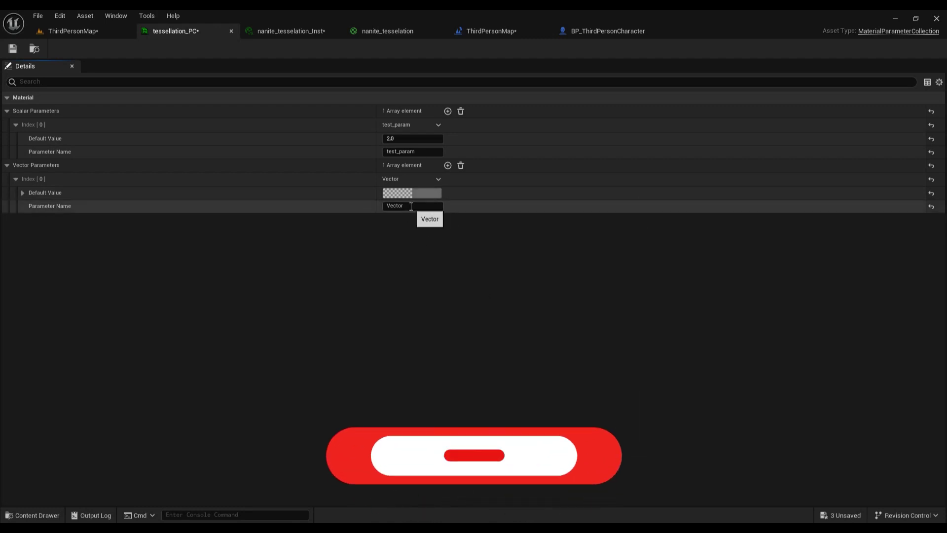
click(410, 206)
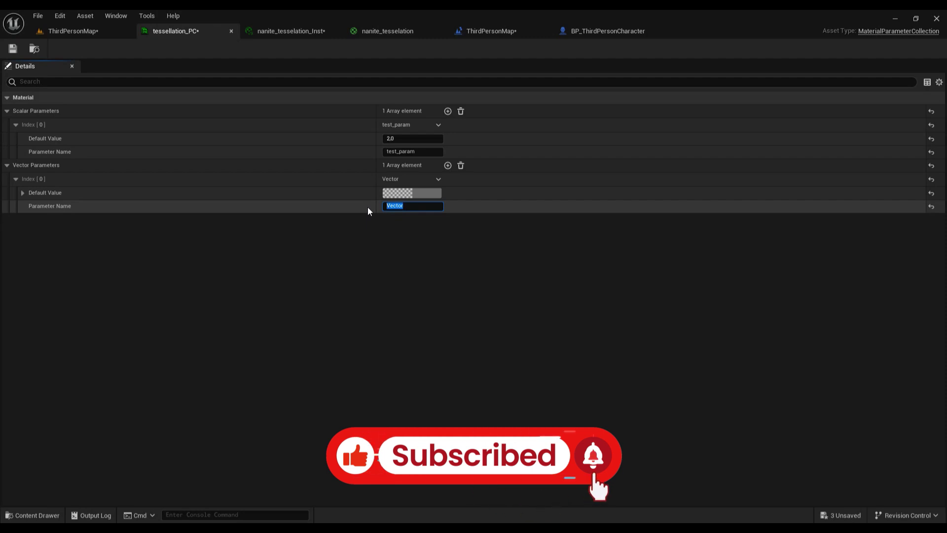
text(t)
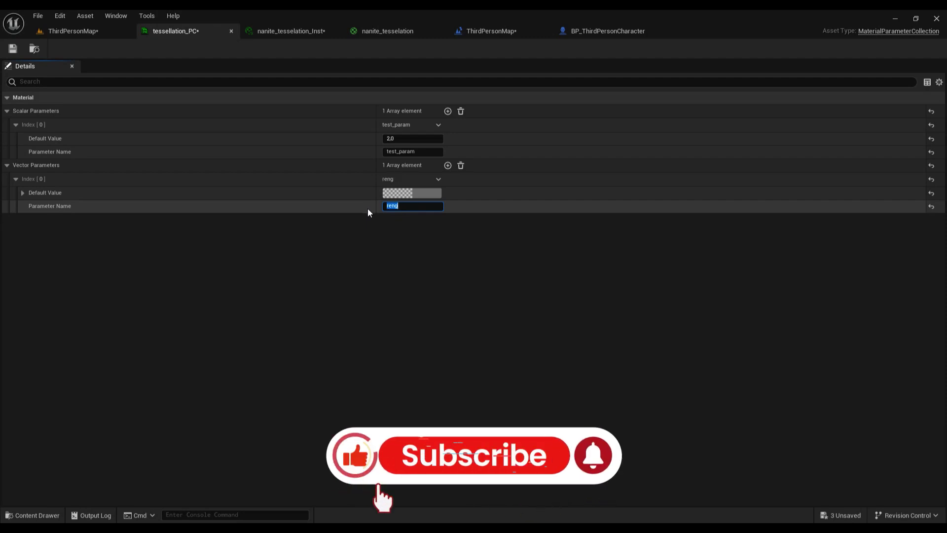
click(13, 49)
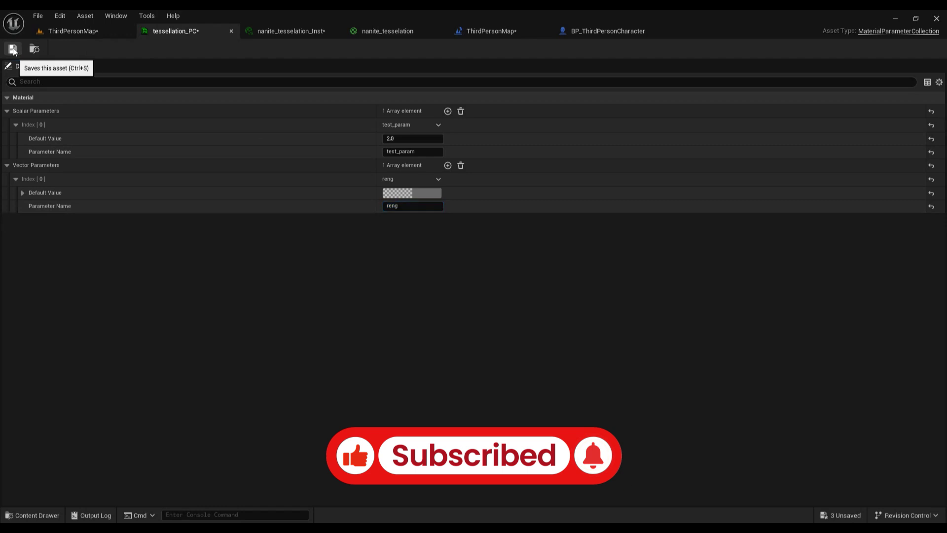
click(602, 31)
- Add a B key event node in empty space on the Event Graph
right_drag(395, 357, 481, 287)
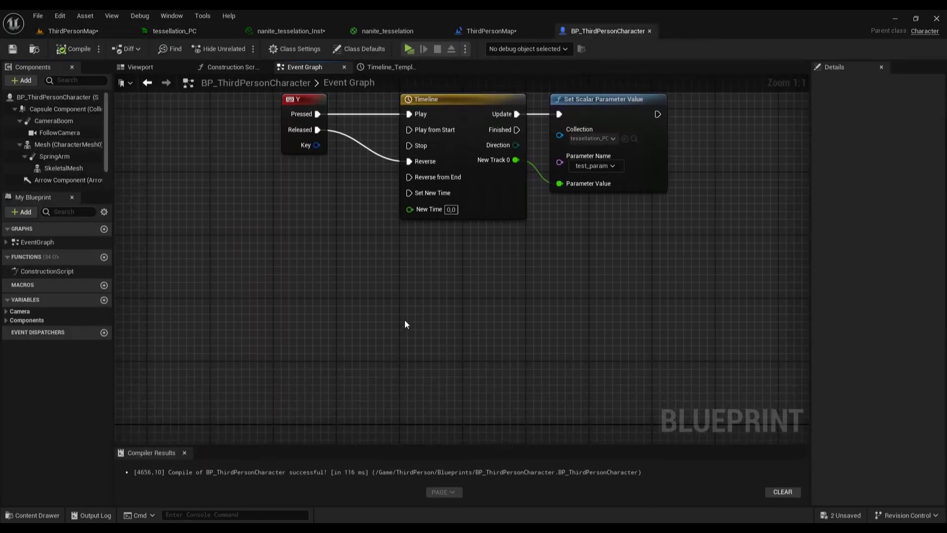
right_drag(406, 321, 409, 306)
right_drag(338, 321, 355, 292)
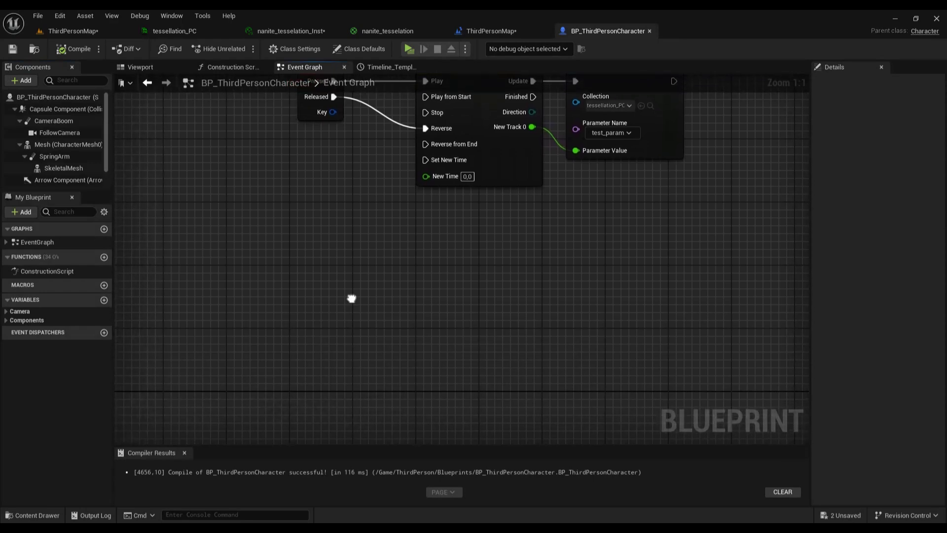
right_click(356, 291)
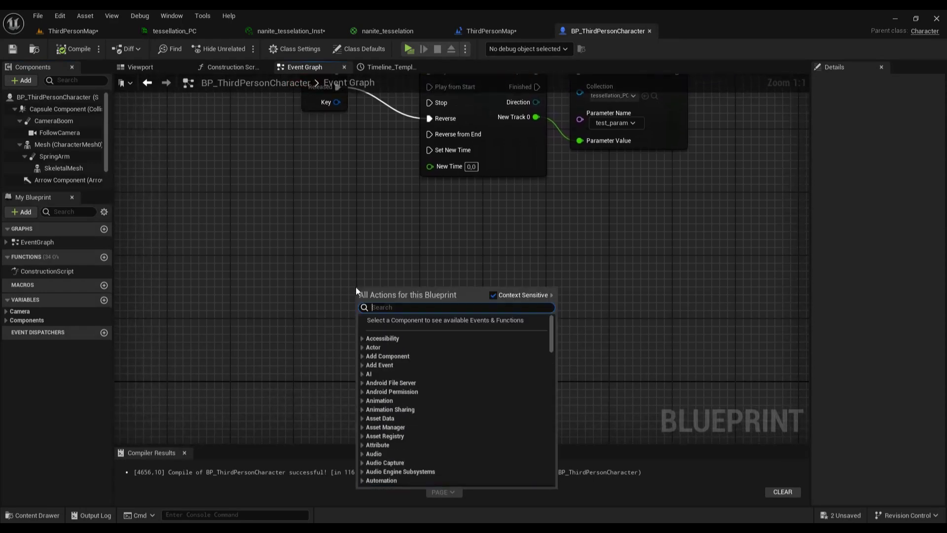
text(b)
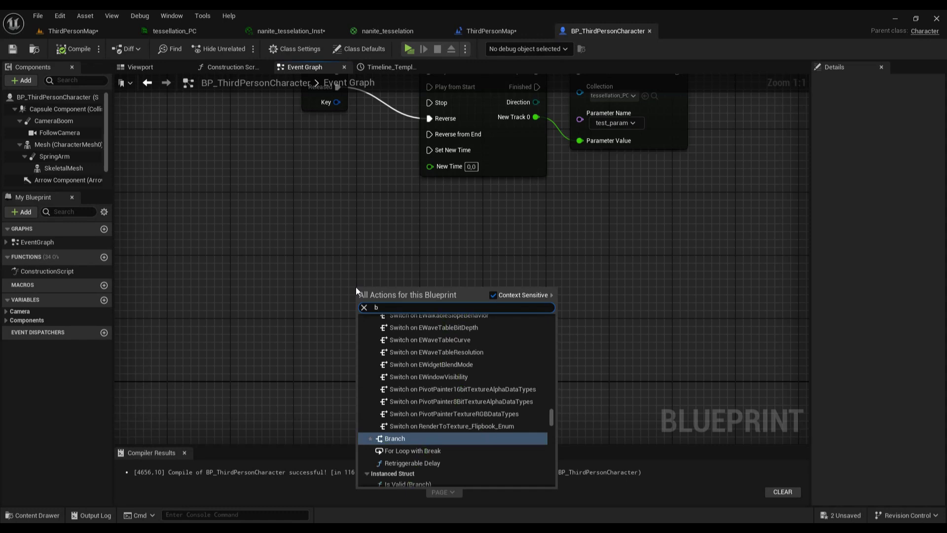
text( key)
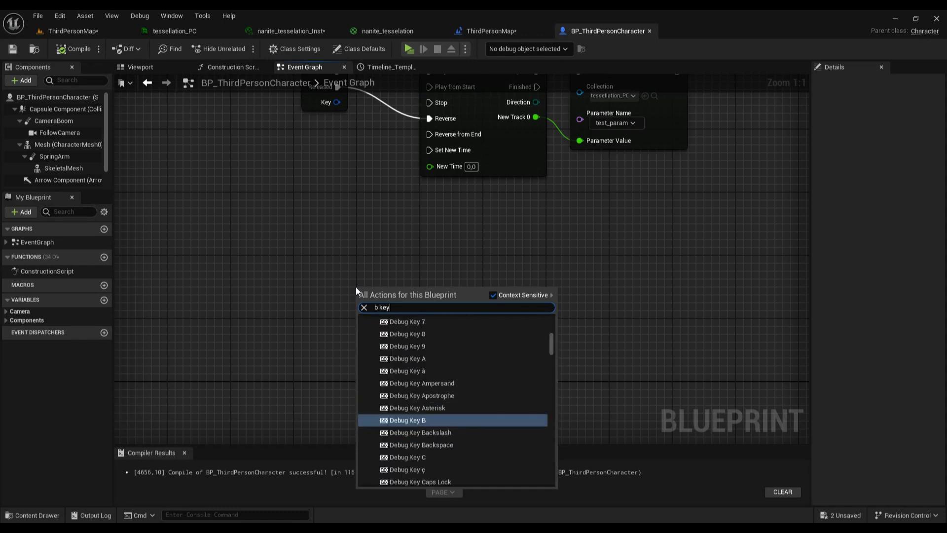
key(Return)
- Add a new Timeline_0 node played by the B key's Pressed output
right_drag(405, 297, 381, 286)
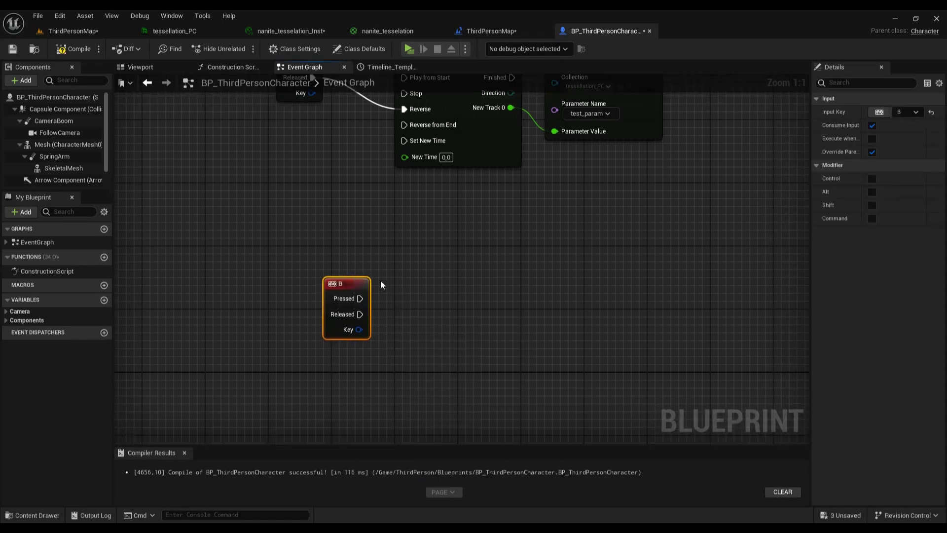
mouse_move(348, 286)
mouse_down()
mouse_move(325, 285)
mouse_move(383, 300)
mouse_up()
text(timeline)
click(437, 331)
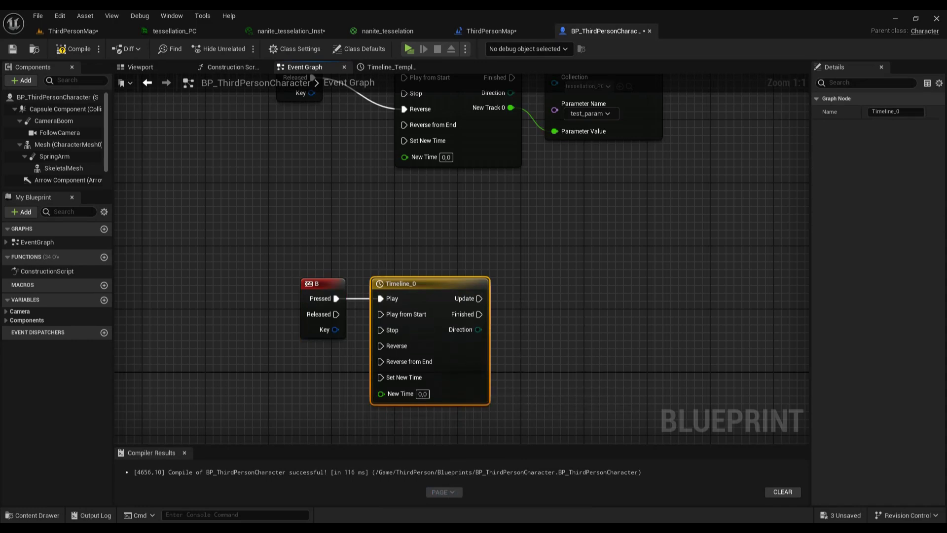
mouse_move(520, 351)
right_down()
mouse_move(430, 347)
mouse_move(415, 332)
right_up()
- Add a colour track to Timeline_0 and make its gradient's left stop grey
double_click(339, 355)
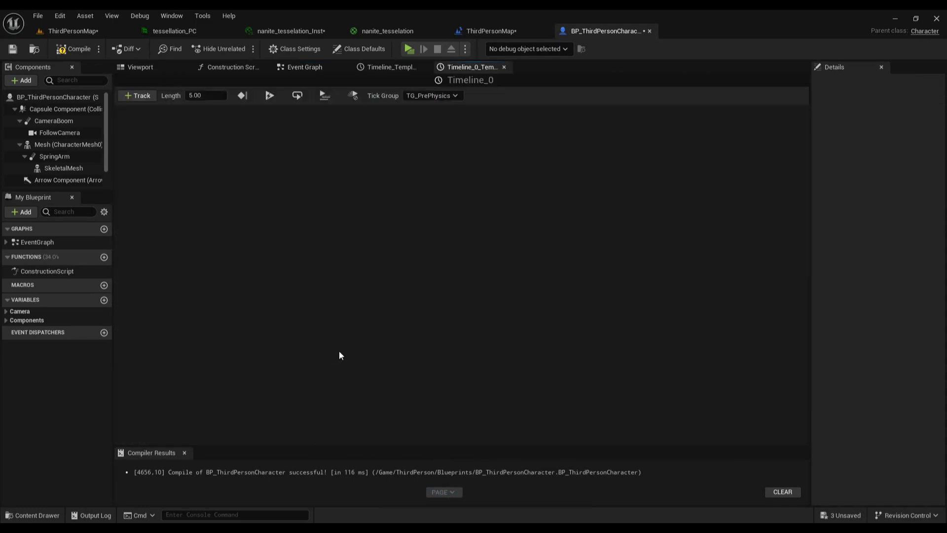
click(137, 95)
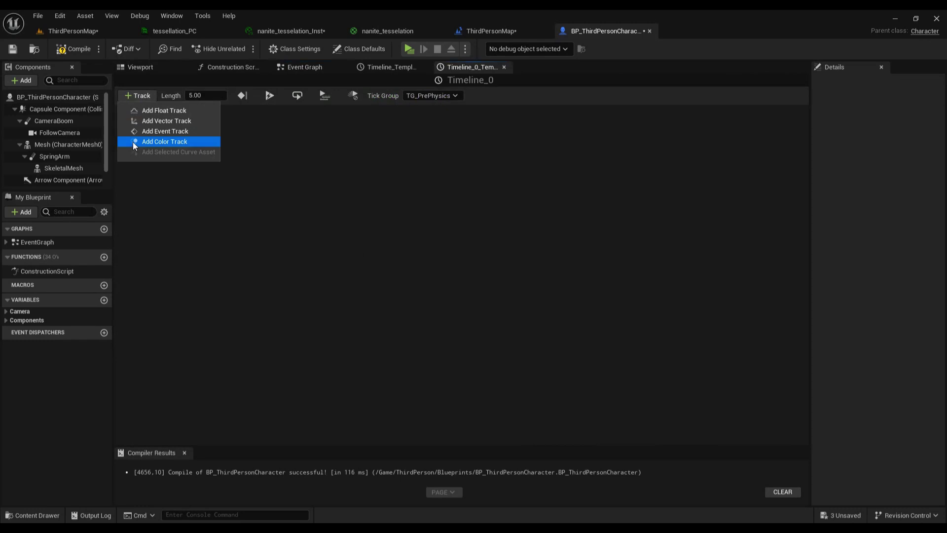
click(162, 142)
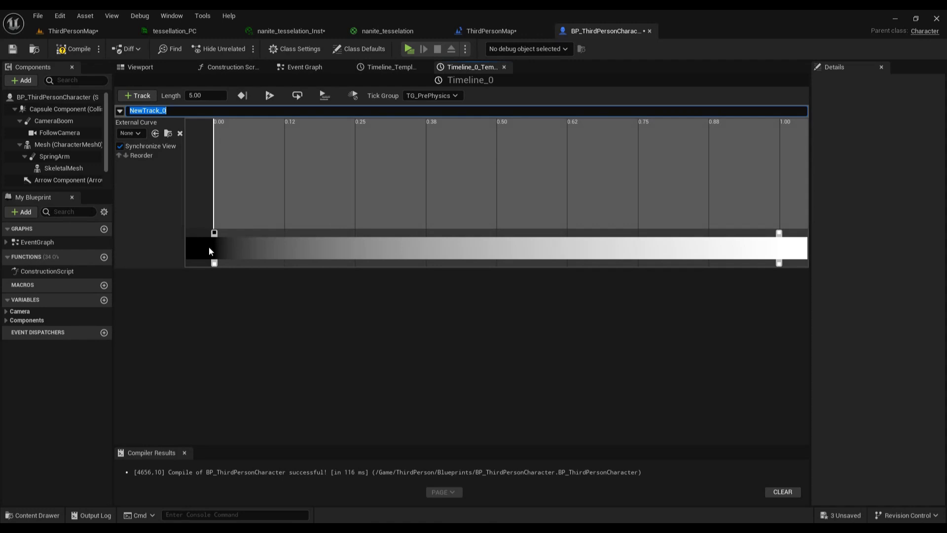
double_click(215, 232)
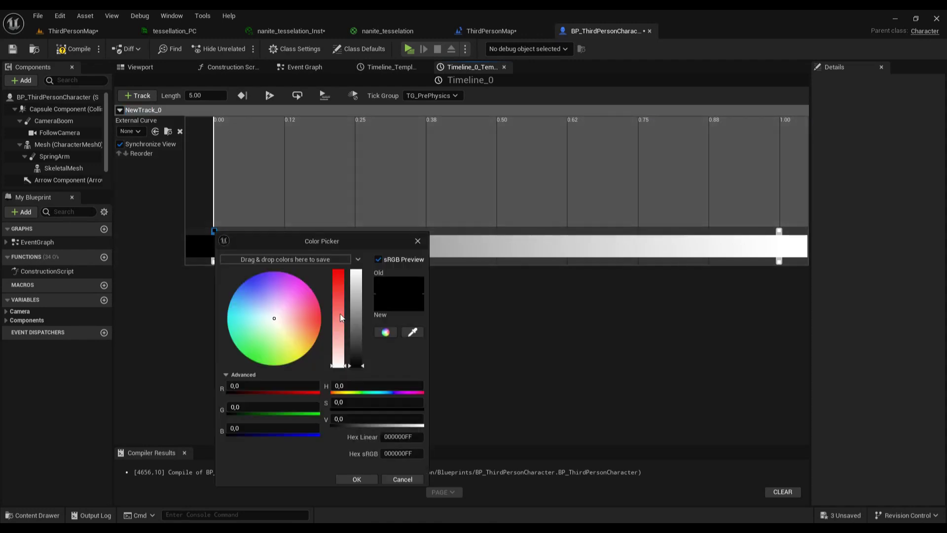
drag(362, 357, 359, 355)
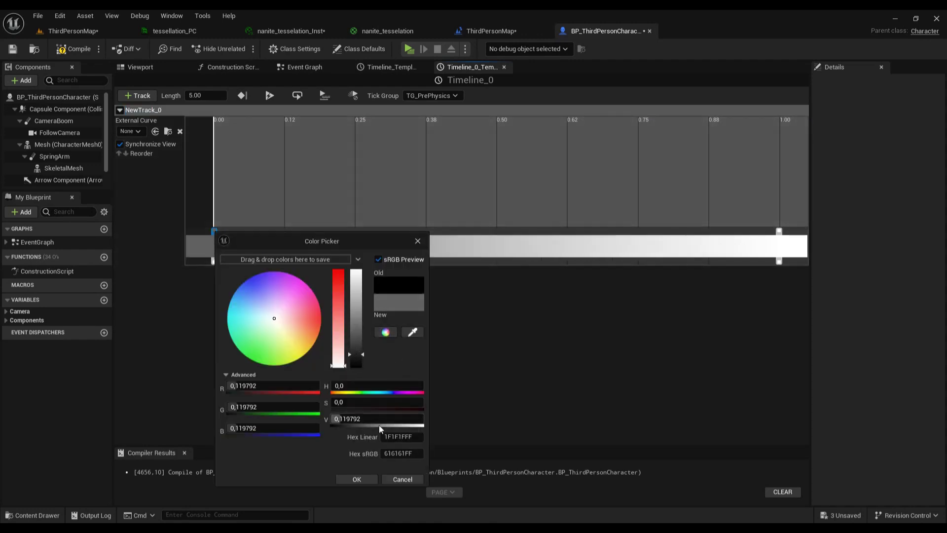
click(366, 481)
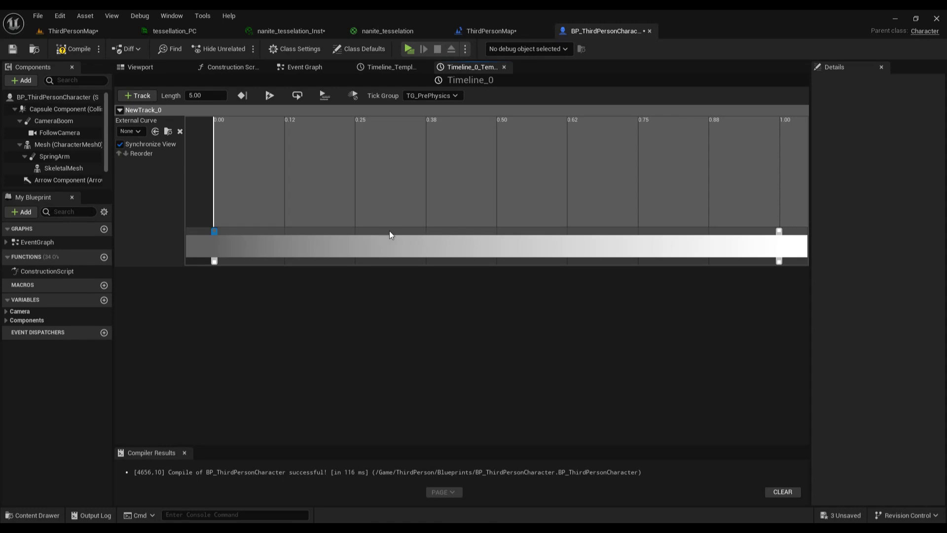
- Add a pure red gradient stop at 0.50 and make the timeline use its last keyframe
click(416, 233)
double_click(417, 230)
mouse_move(537, 310)
mouse_down()
mouse_move(541, 276)
mouse_move(560, 261)
mouse_up()
click(575, 477)
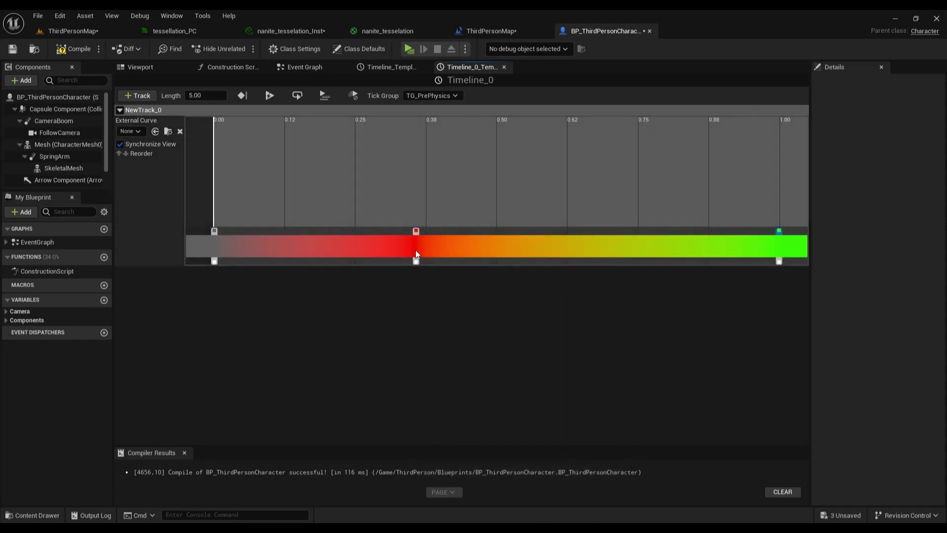
drag(417, 230, 492, 232)
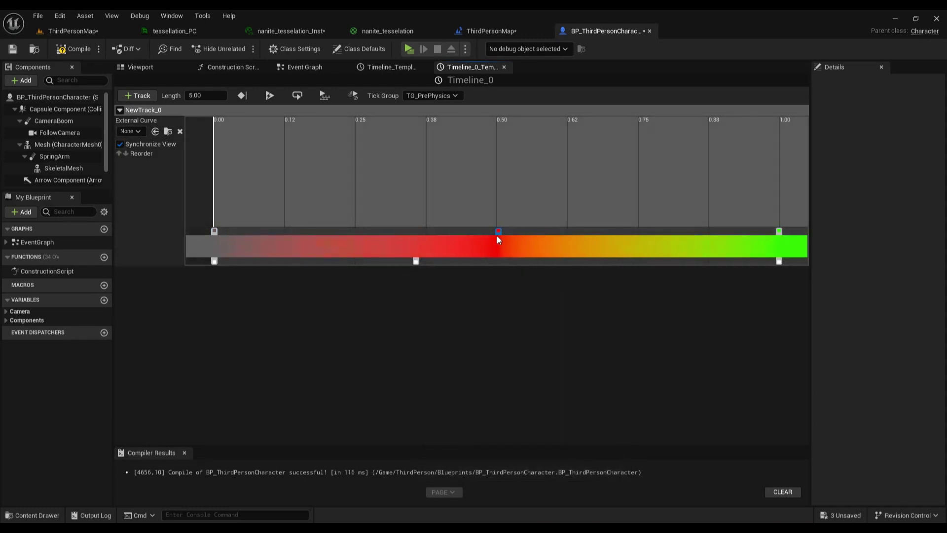
click(243, 95)
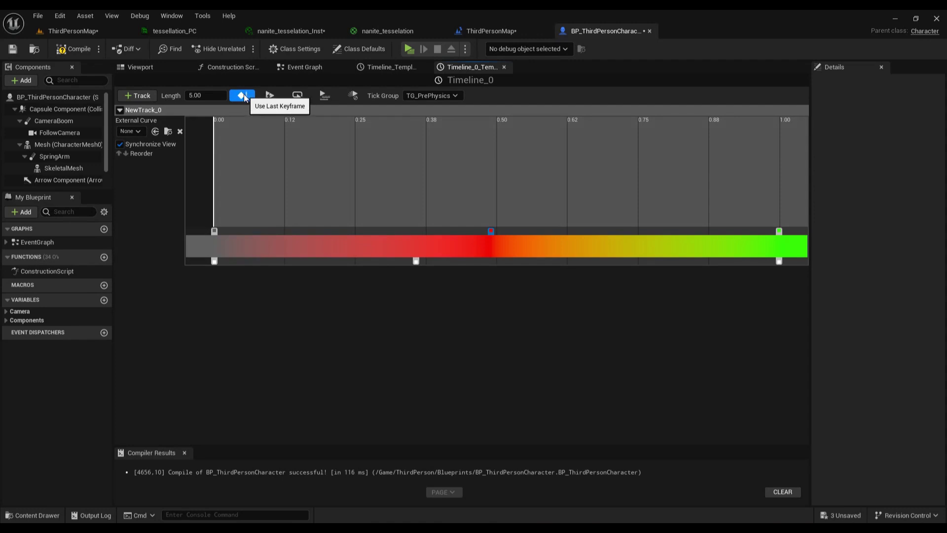
click(316, 68)
- Add a Set Vector Parameter Value node driven by Timeline_0's Update output
right_drag(419, 371, 407, 305)
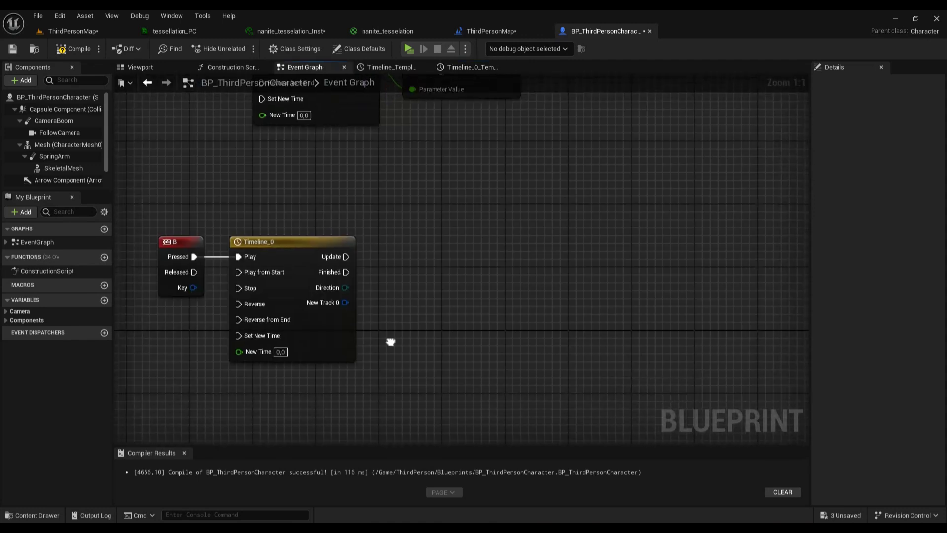
drag(363, 219, 410, 216)
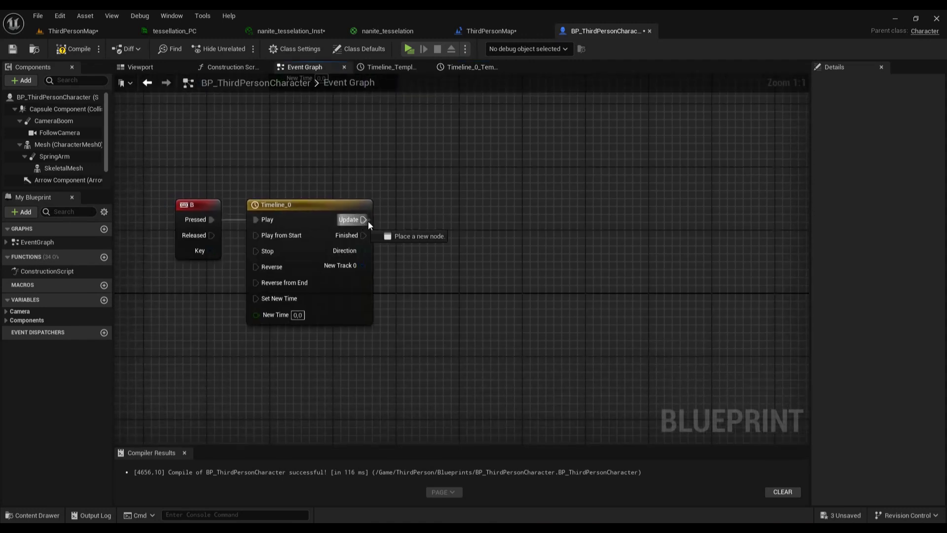
text(set)
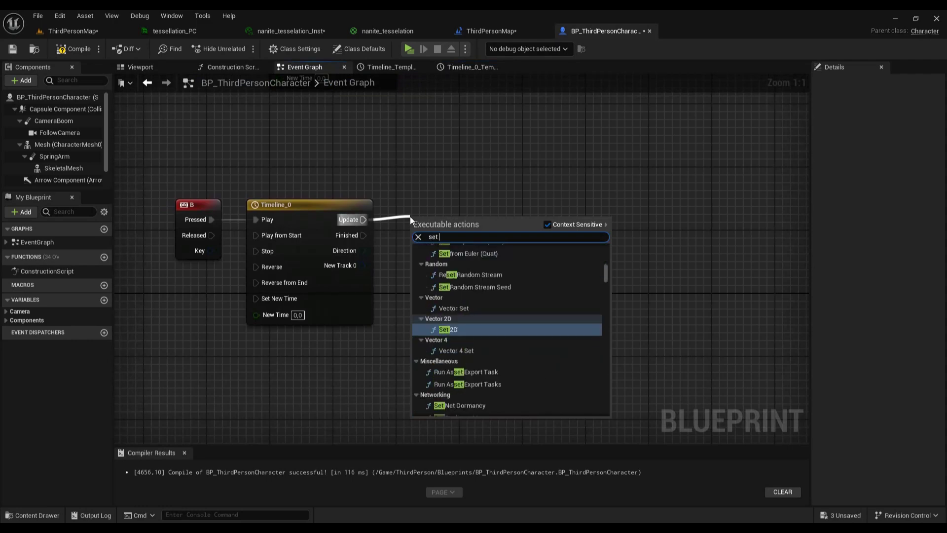
text( vector param)
click(506, 340)
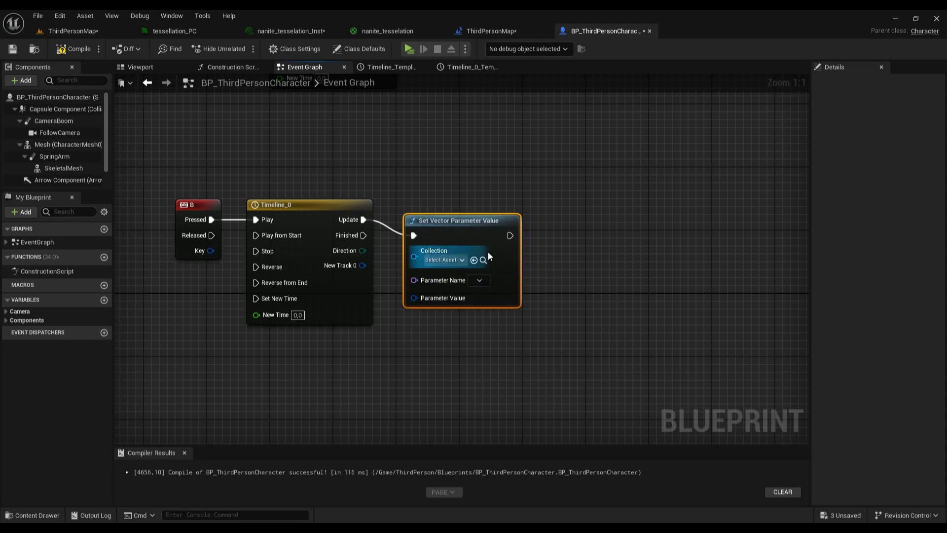
drag(485, 238, 501, 222)
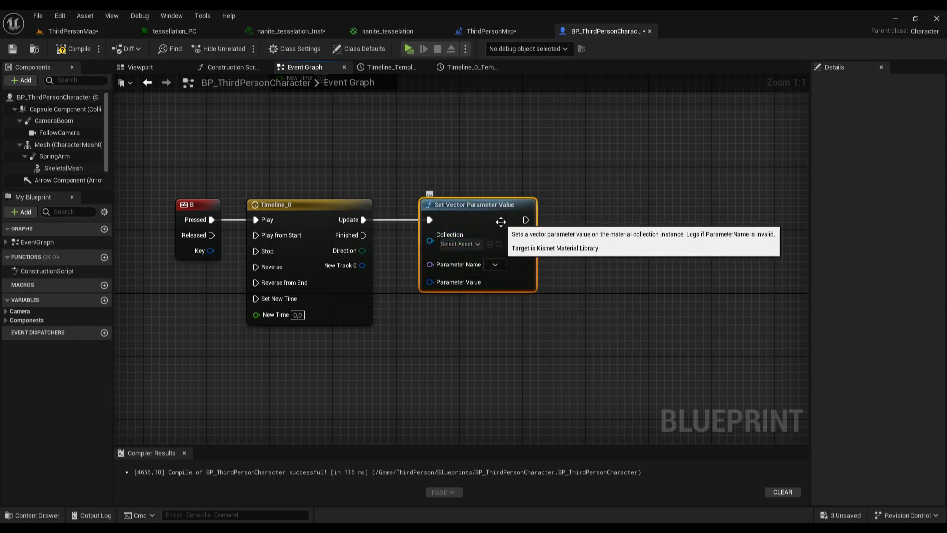
- Target tessellation_PC's reng, feed New Track 0 into Parameter Value, and compile
click(461, 245)
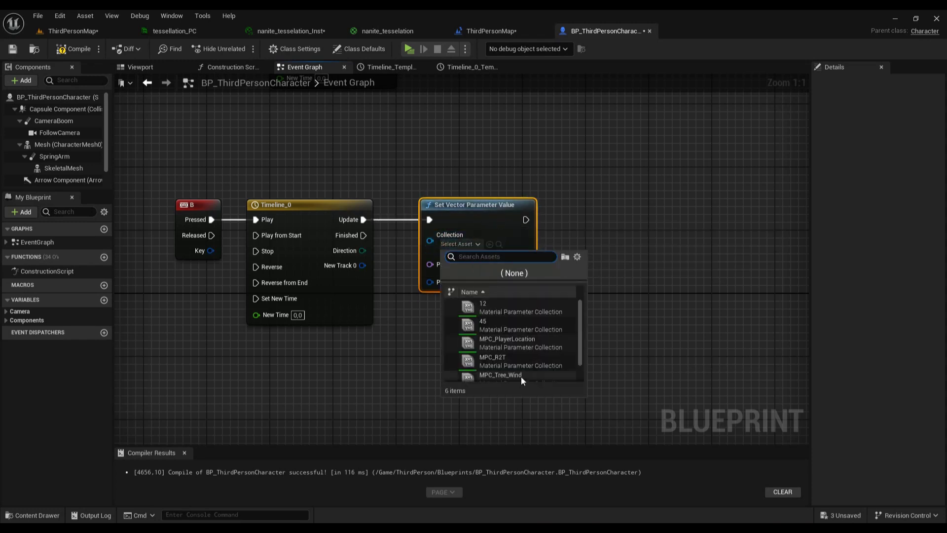
scroll(513, 376, down, 2)
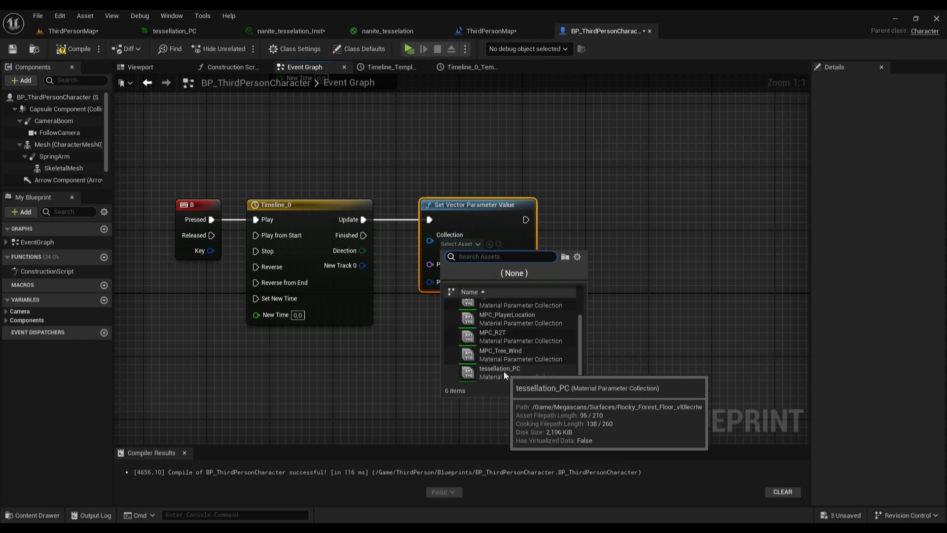
click(503, 372)
click(494, 265)
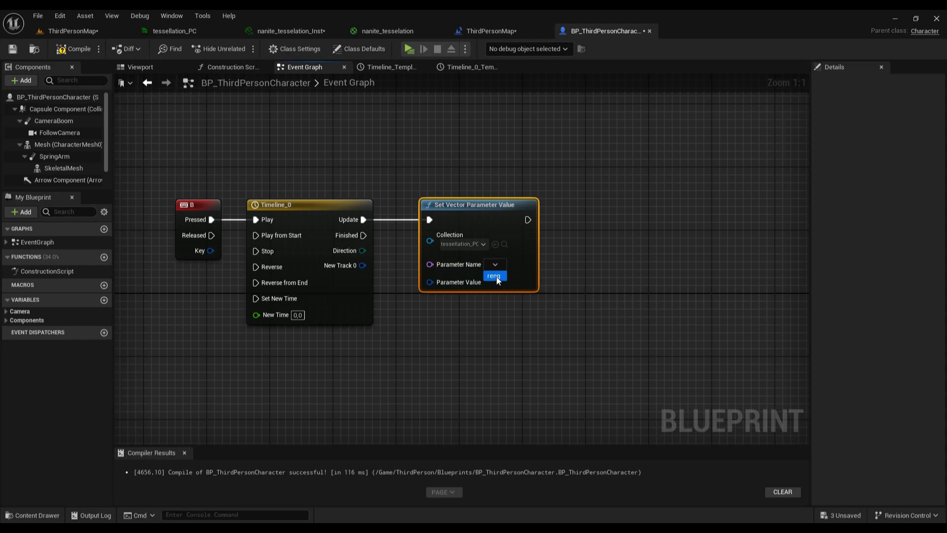
click(495, 276)
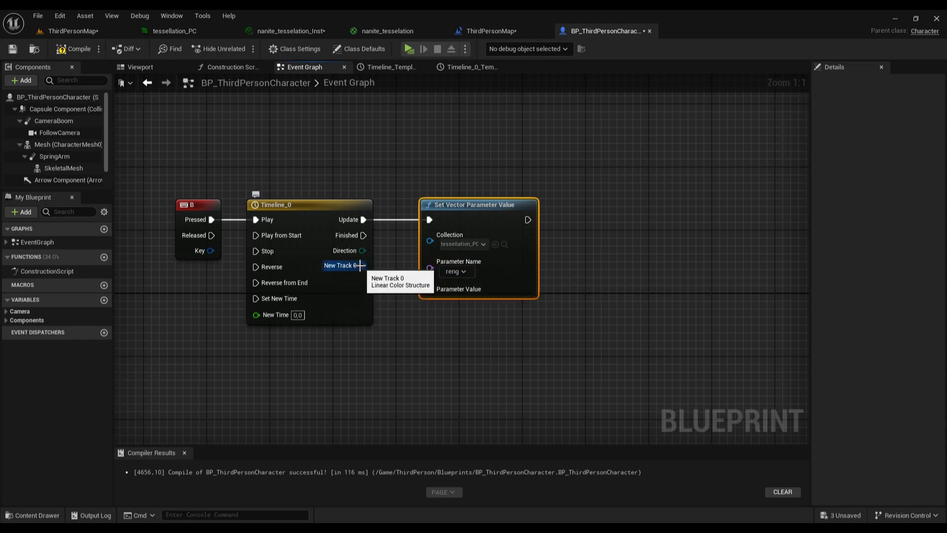
drag(362, 266, 432, 289)
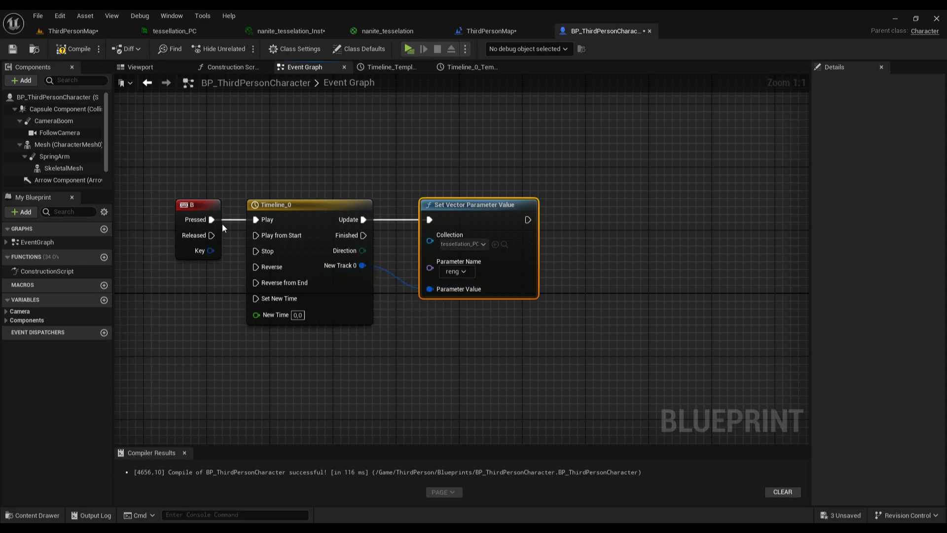
click(66, 50)
click(14, 49)
click(73, 32)
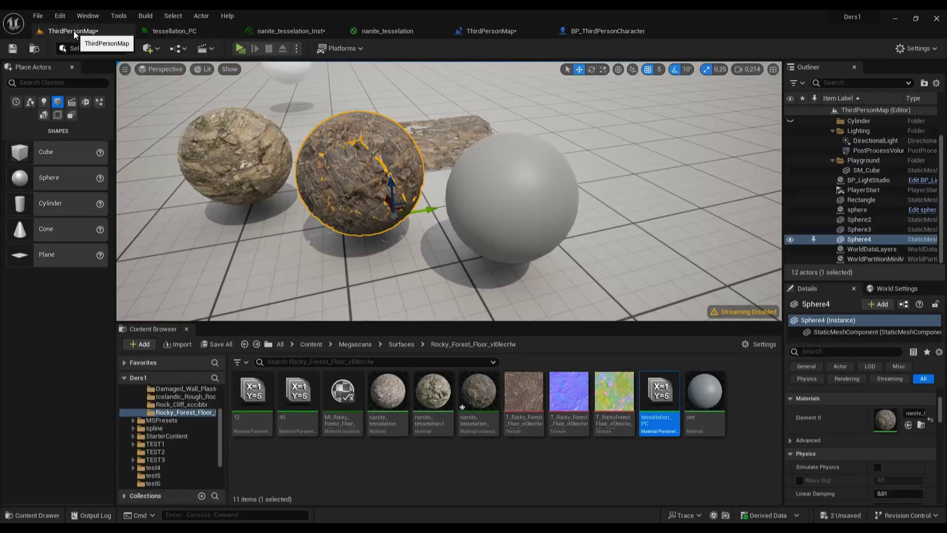
- Play-test the character in the level, then bring up the nanite_tesselation material graph
click(243, 47)
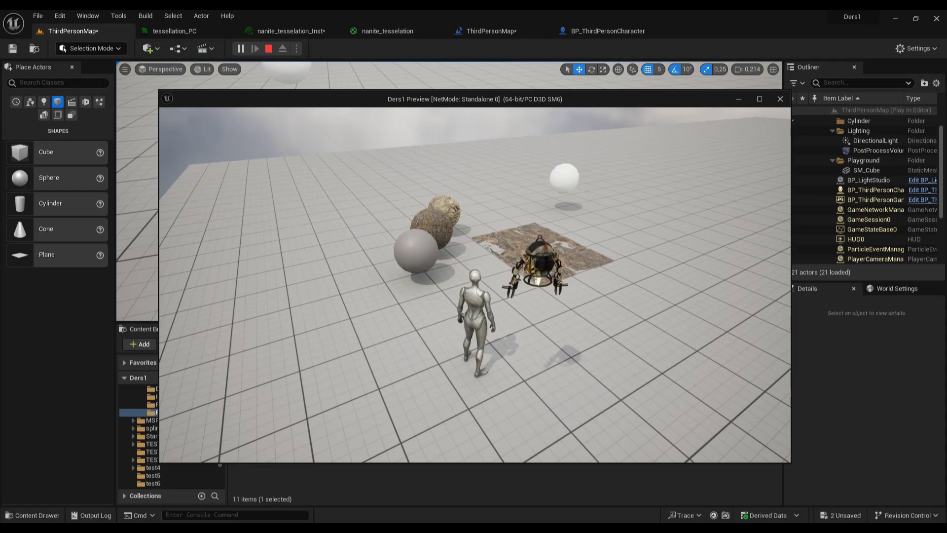
key(Escape)
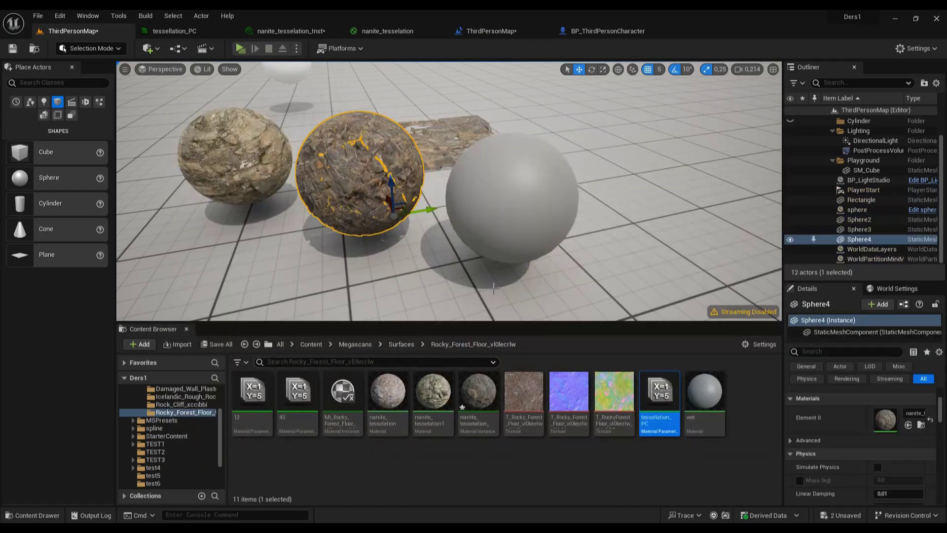
right_drag(494, 289, 493, 288)
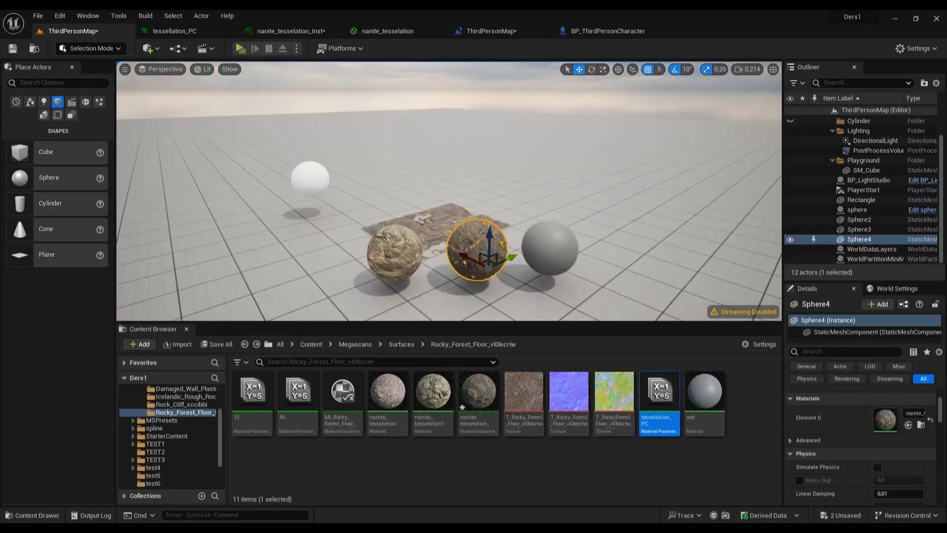
right_drag(566, 65, 565, 64)
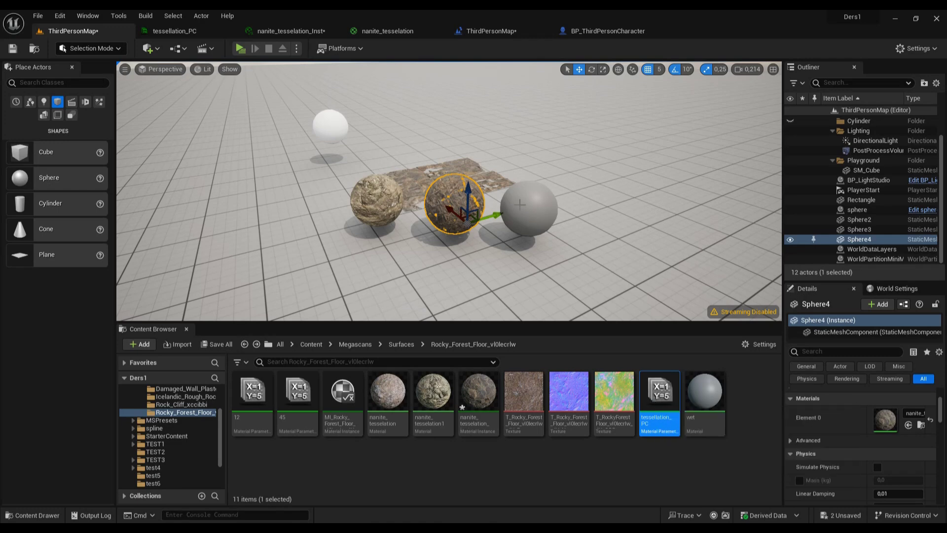
click(422, 26)
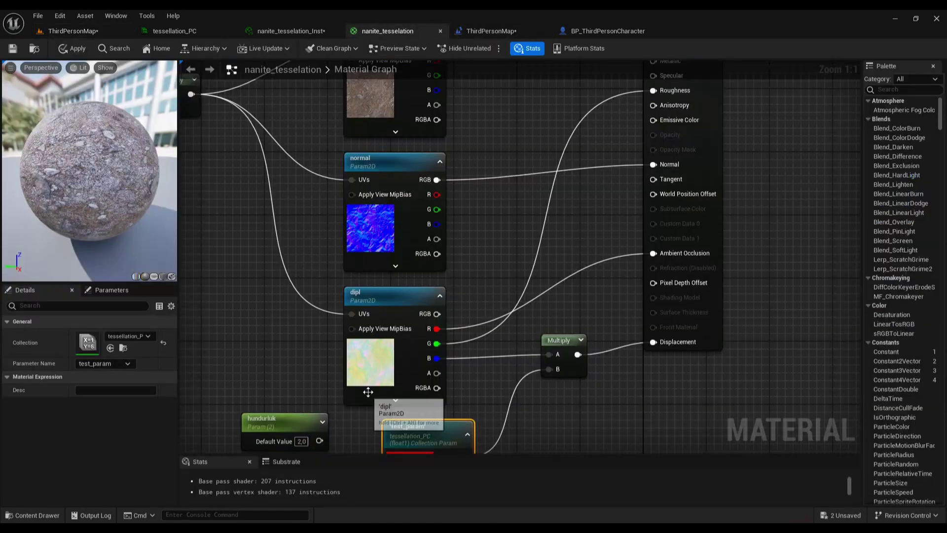
- Add a trial Collection Parameter node to the nanite_tesselation graph via 'parameter collec' search
scroll(426, 221, up, 3)
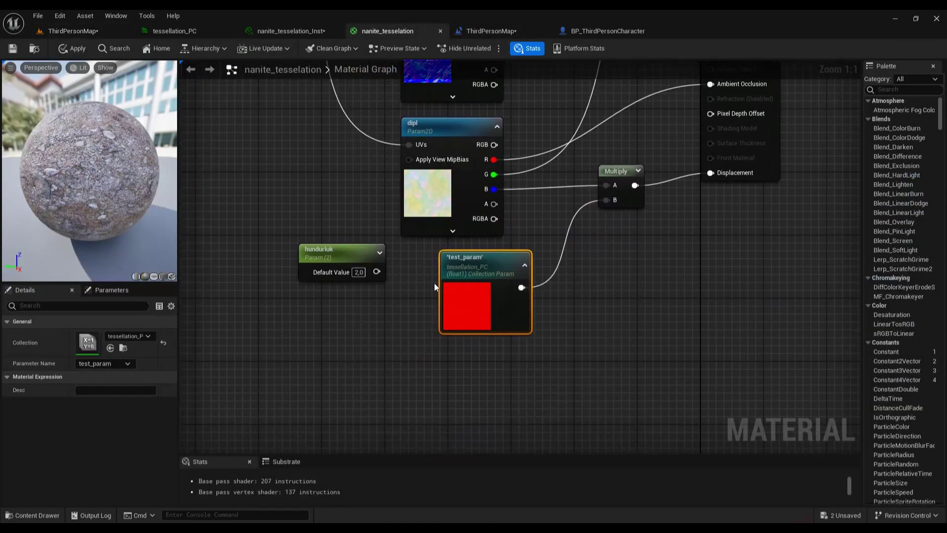
click(106, 34)
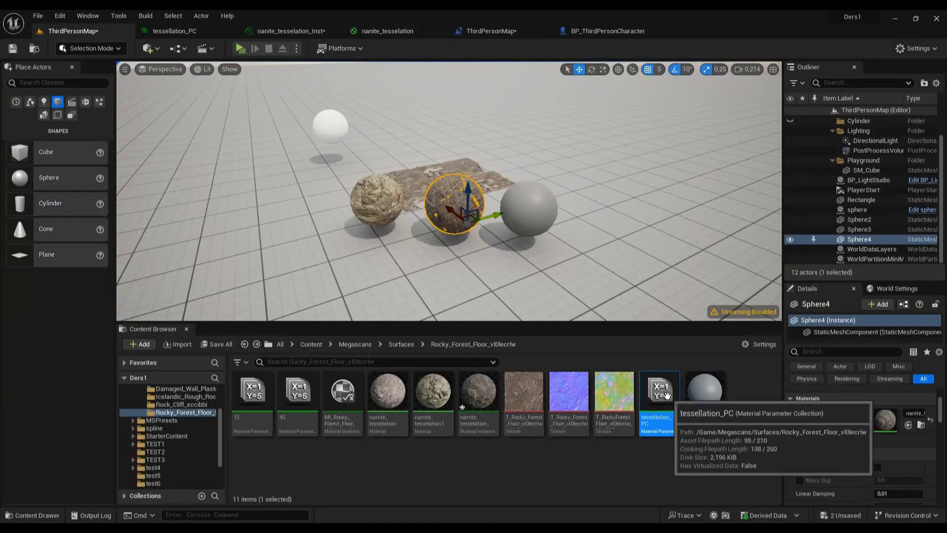
click(394, 28)
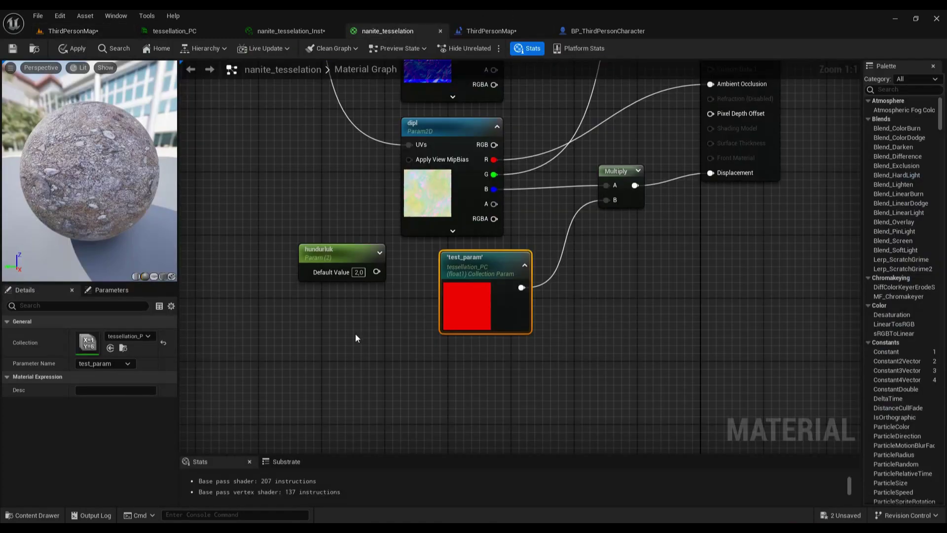
right_drag(288, 289, 368, 294)
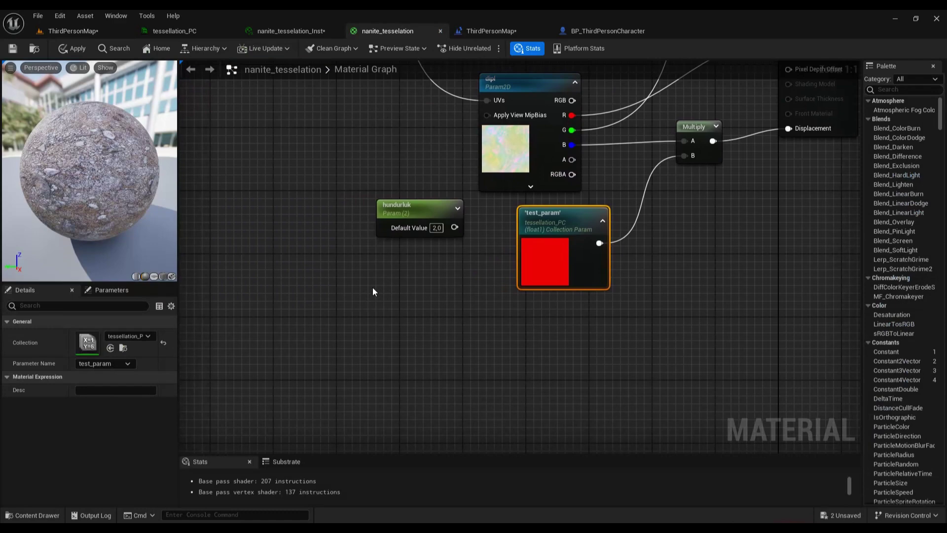
right_click(373, 291)
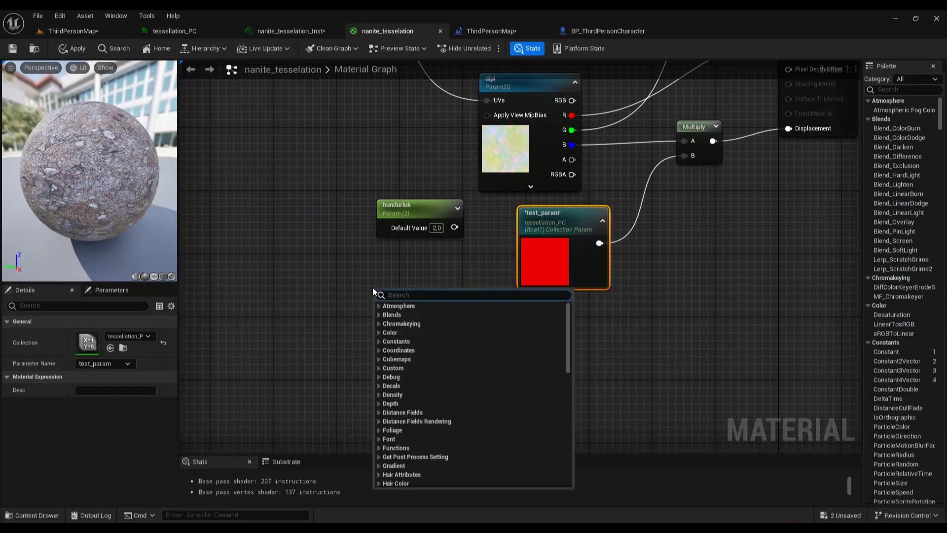
text(parameter collec)
click(402, 314)
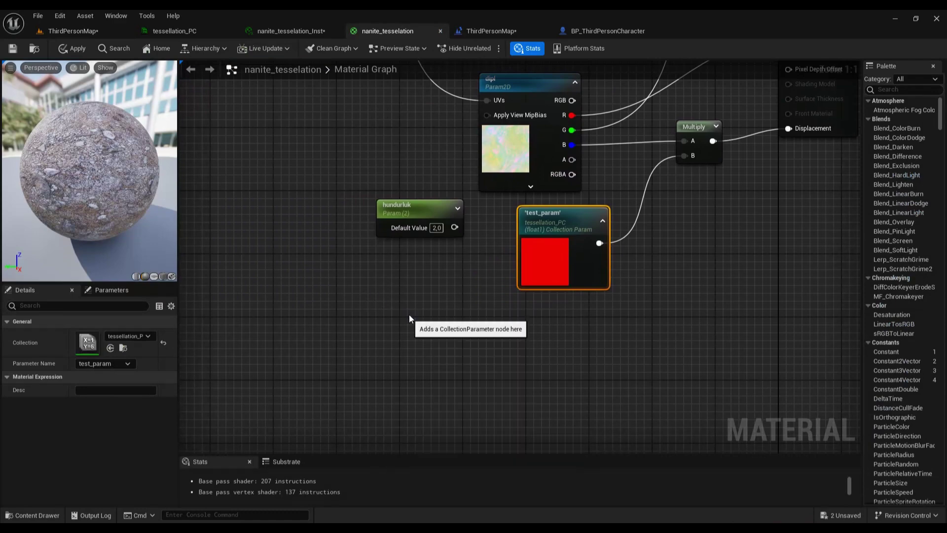
drag(408, 325, 355, 307)
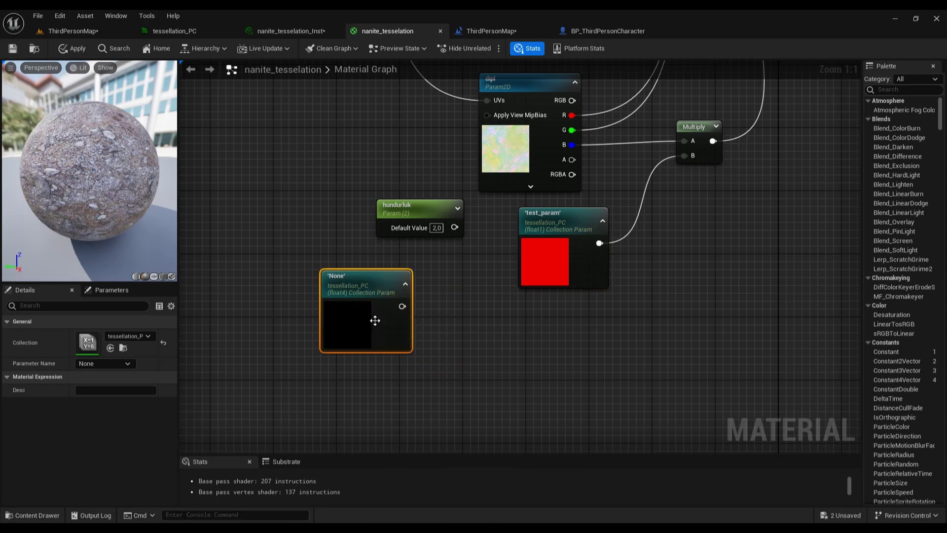
- Inspect the new node's collection asset list and its Parameter Name options
click(135, 337)
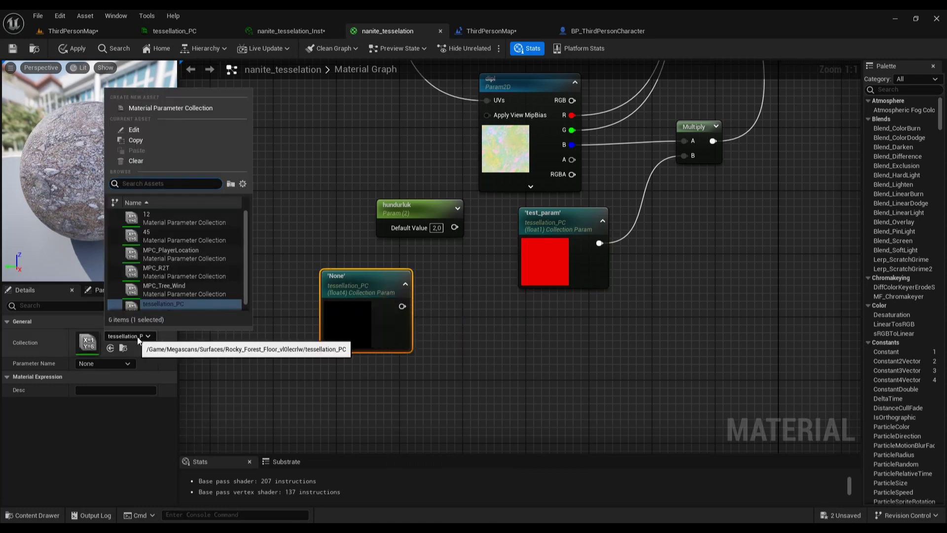
scroll(203, 271, down, 1)
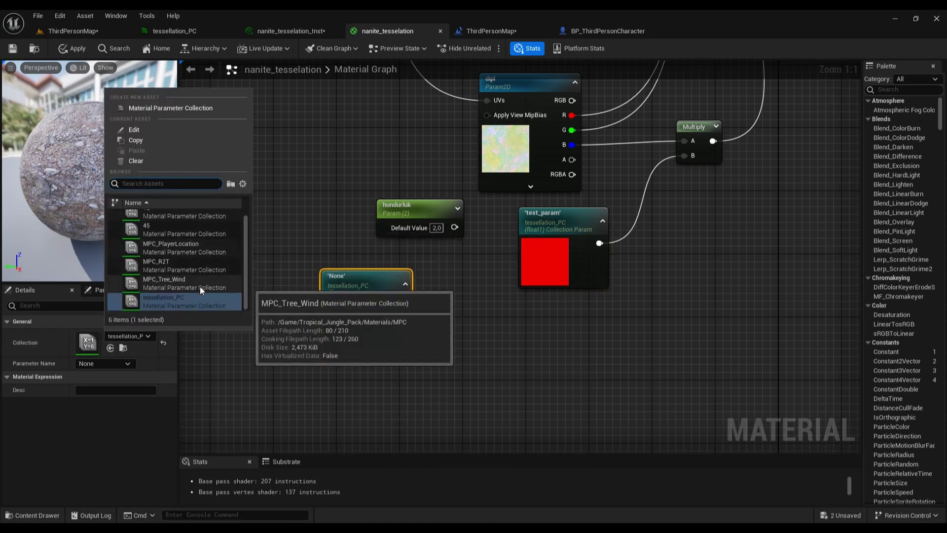
scroll(180, 290, up, 1)
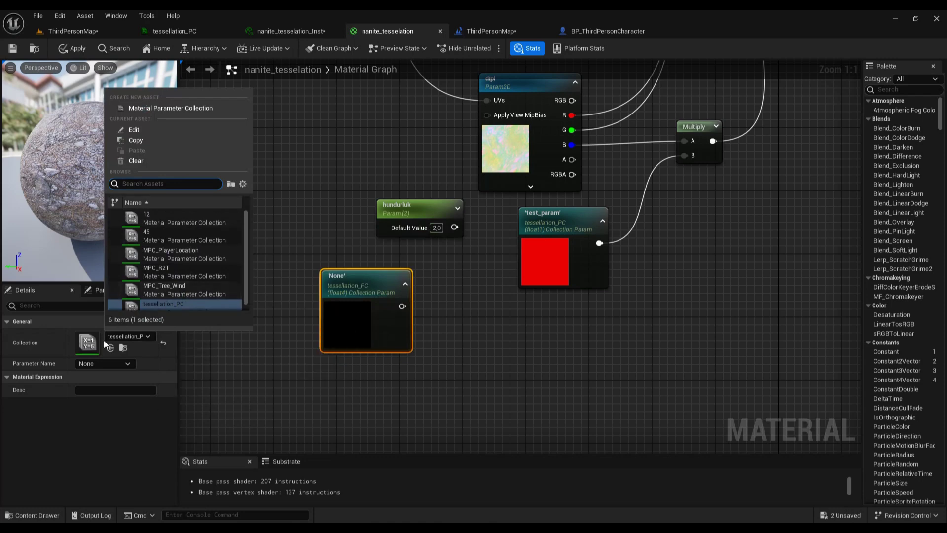
click(334, 322)
click(113, 367)
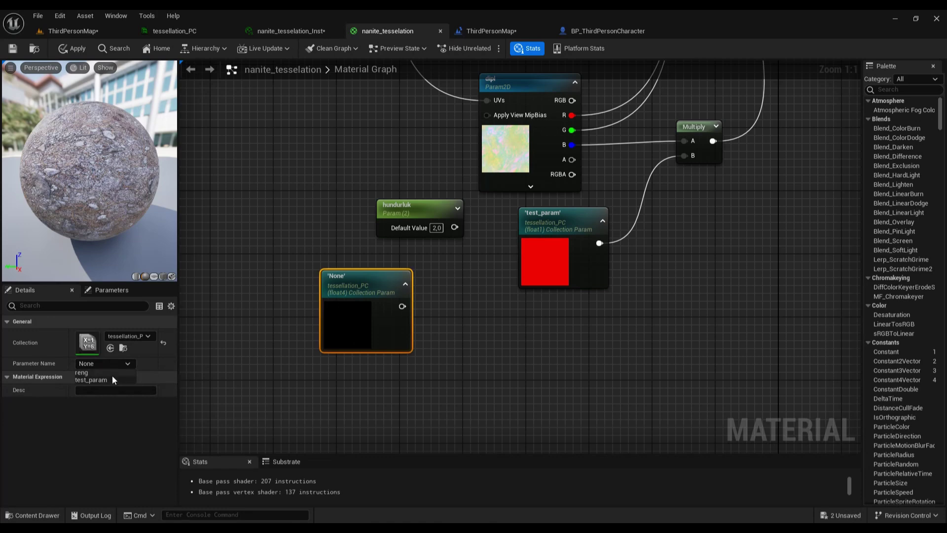
right_drag(342, 378, 333, 451)
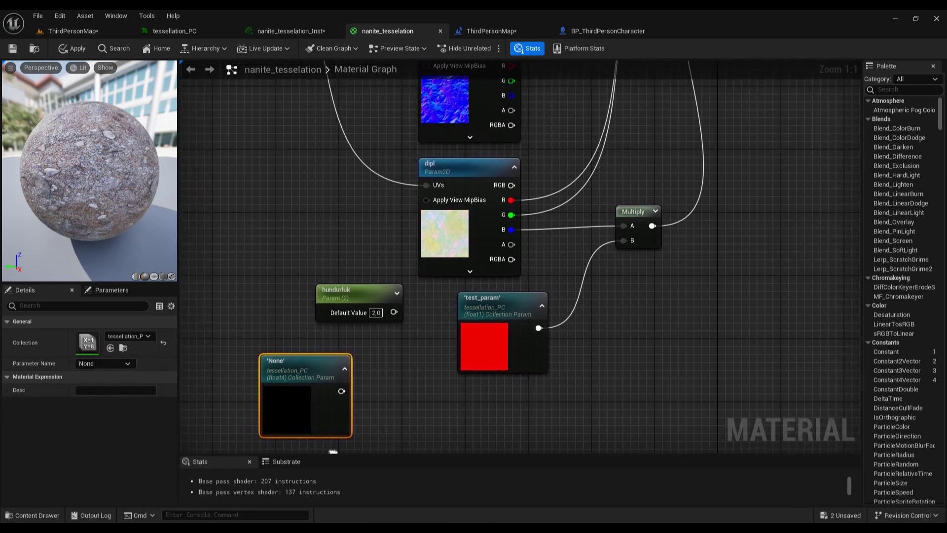
- Delete the unused collection parameter node and return to the ThirdPersonMap level
key(Delete)
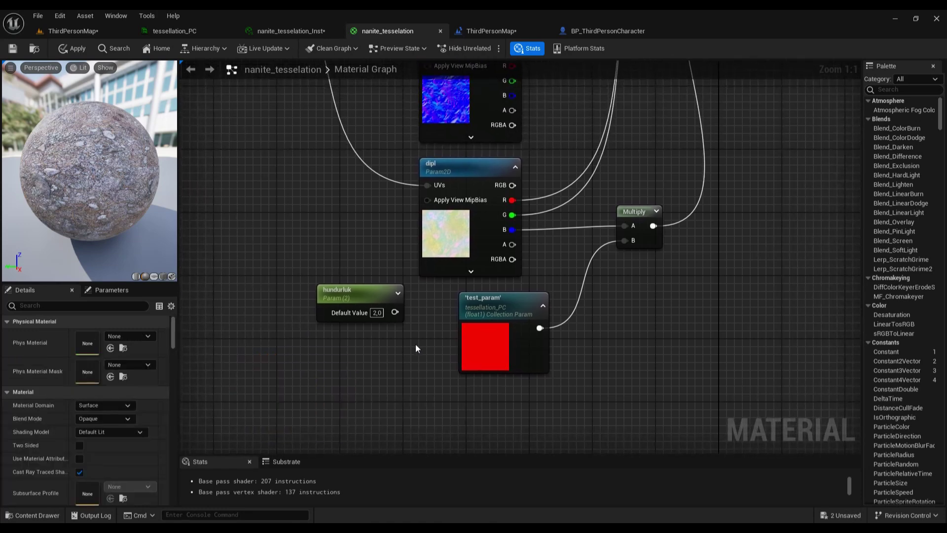
right_drag(415, 348, 451, 443)
scroll(458, 431, down, 2)
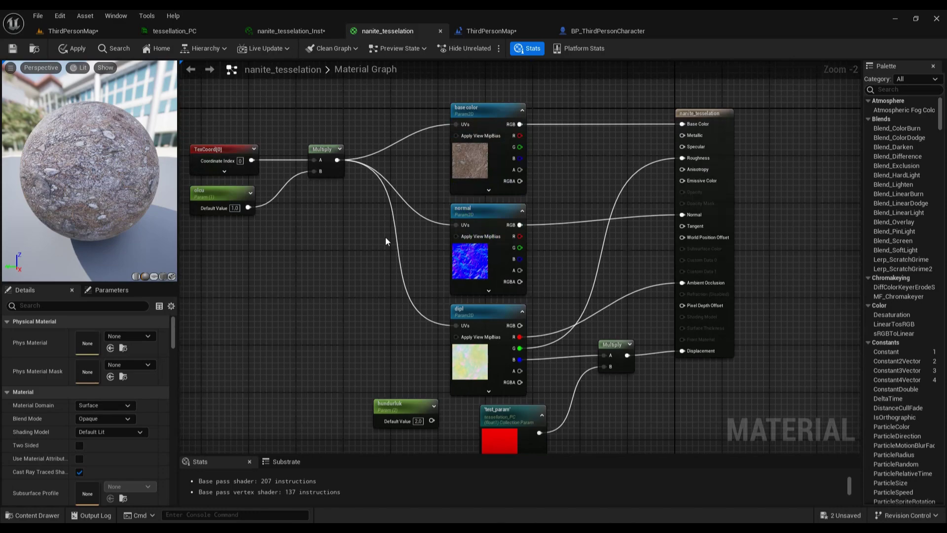
click(67, 31)
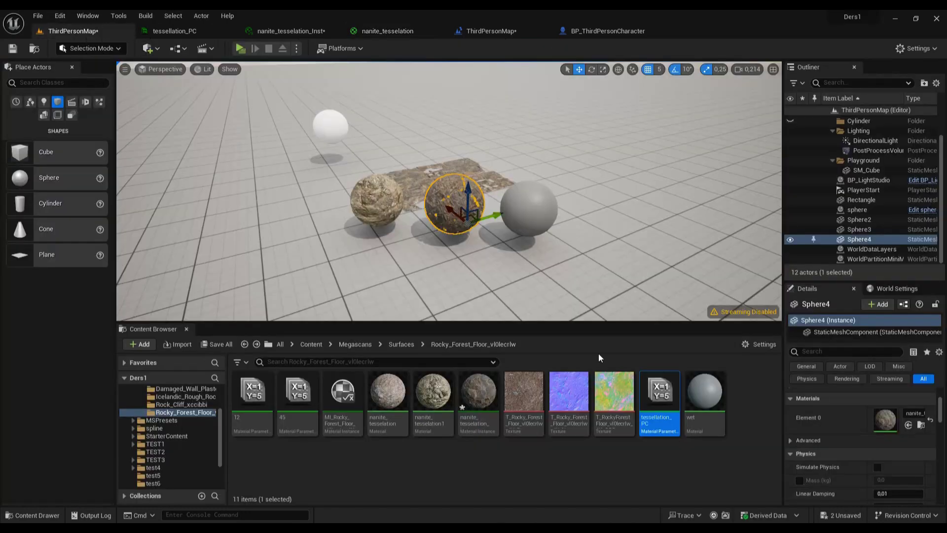